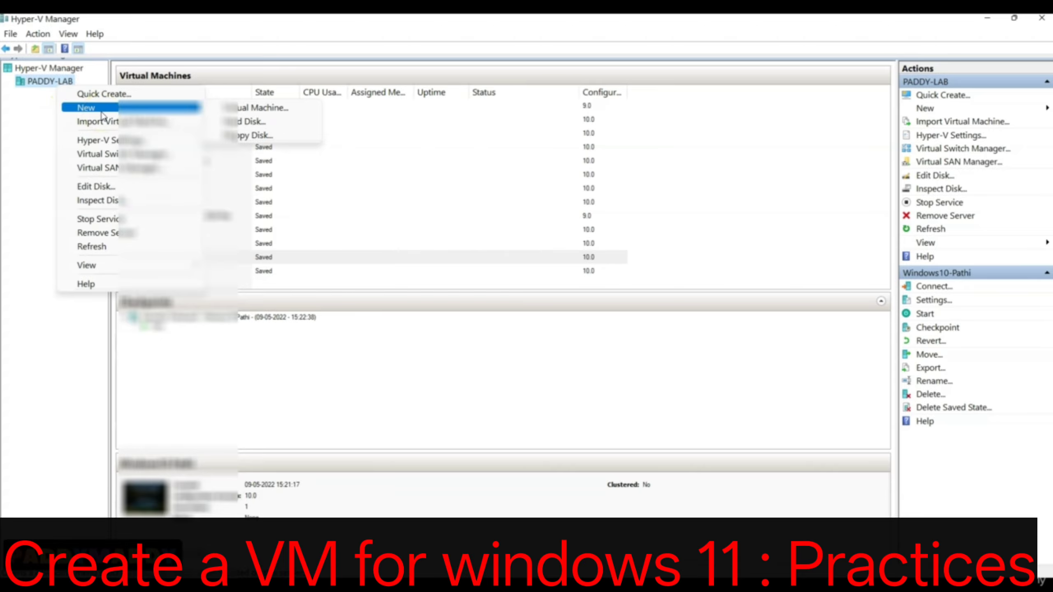
Start a new virtual machine named Win11 and set its storage location to C:\Hyper-V-Others\Win11.
click(239, 110)
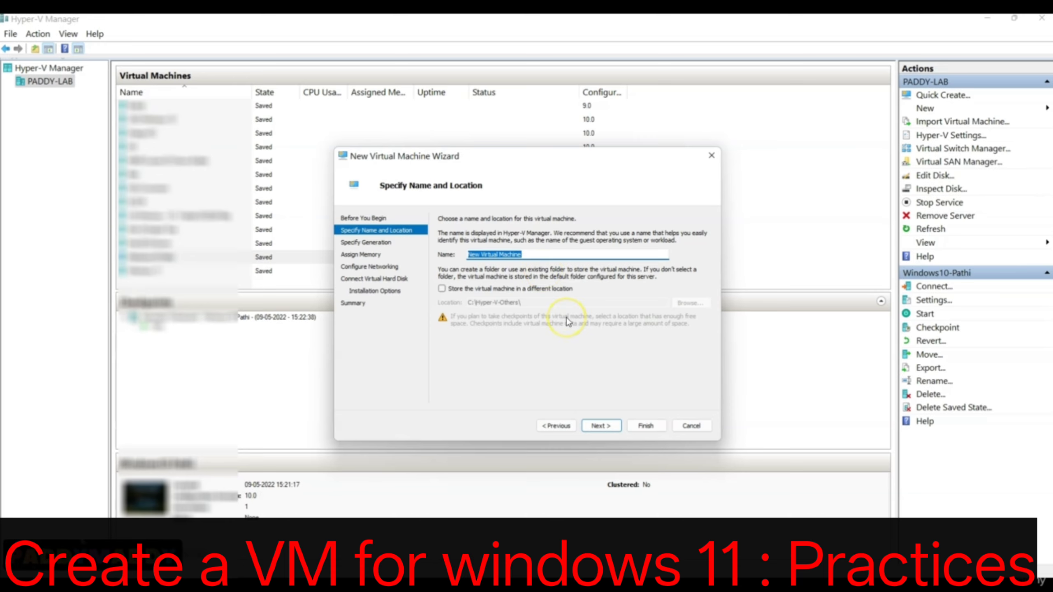
text(Win11)
drag(504, 254, 400, 258)
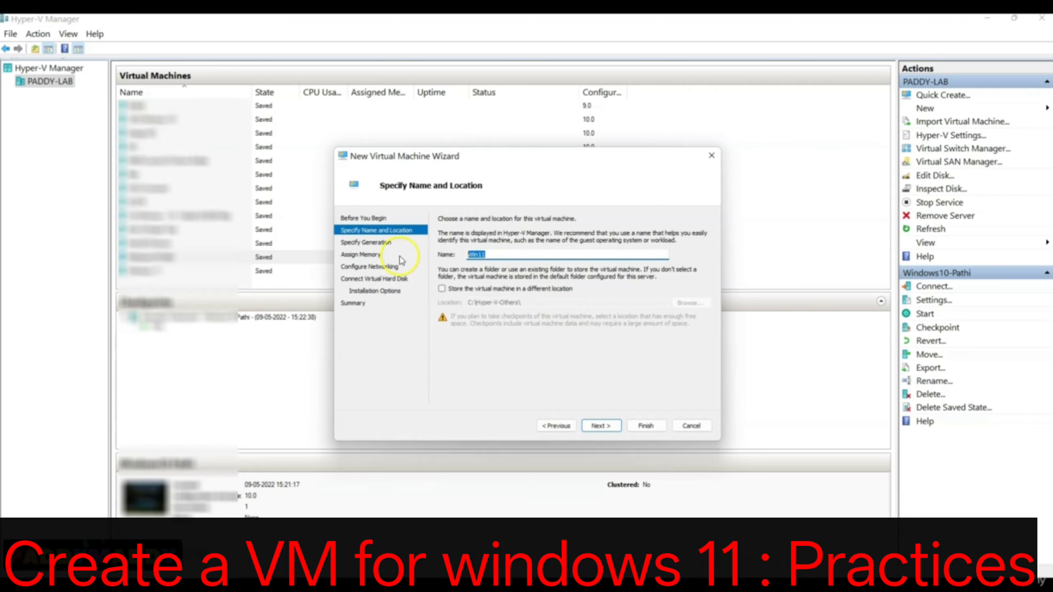
click(477, 289)
click(532, 301)
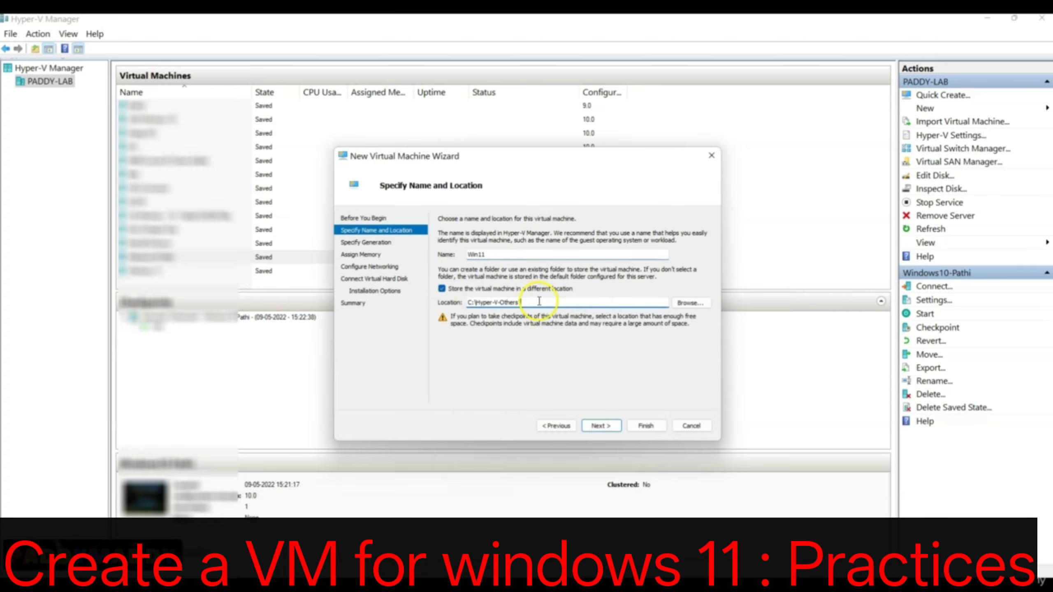
text(Win11)
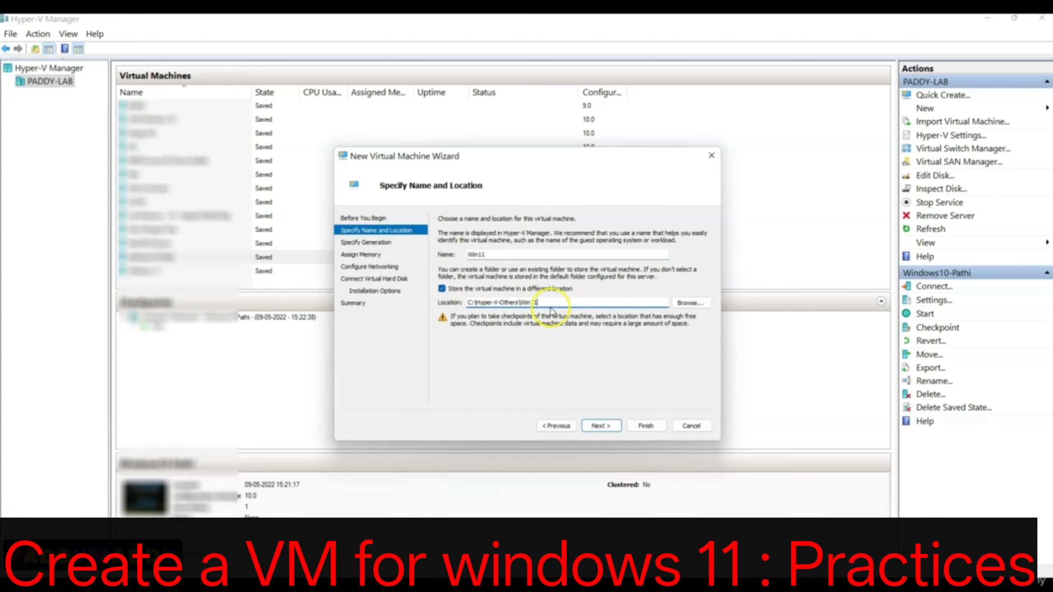
click(593, 425)
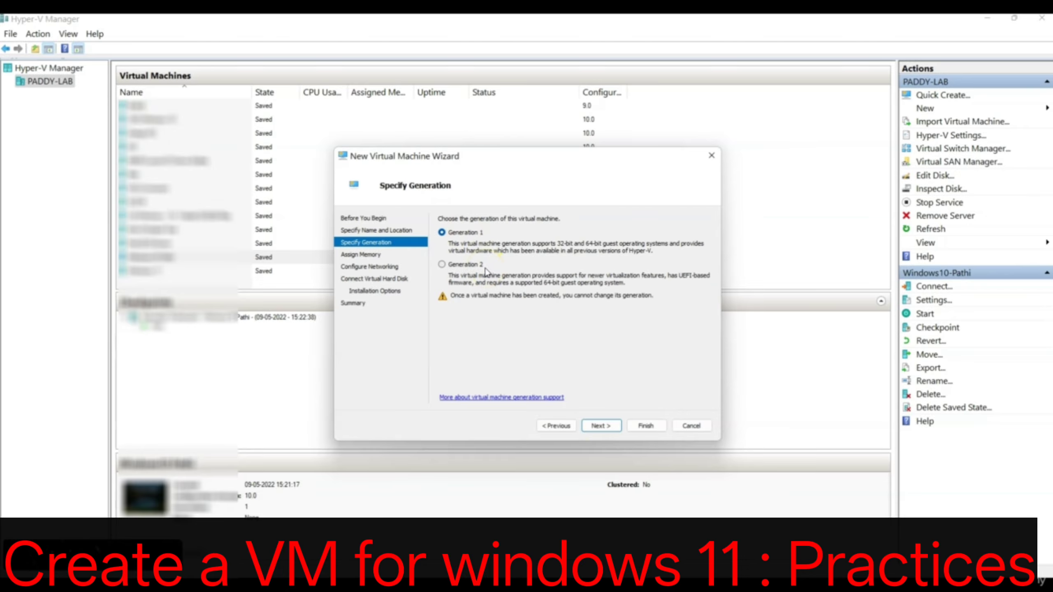
click(472, 233)
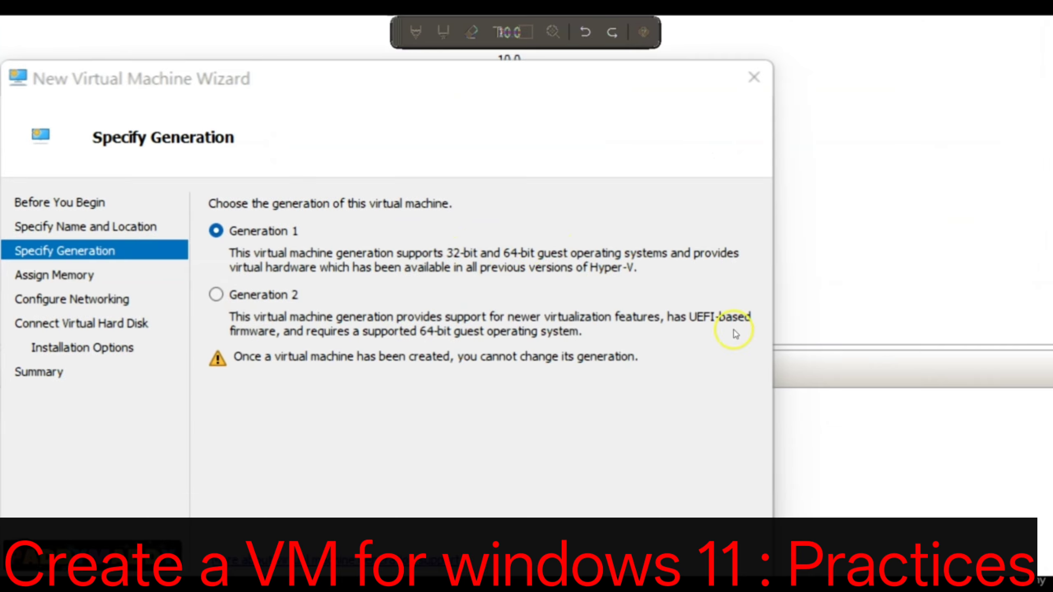
drag(679, 334, 767, 339)
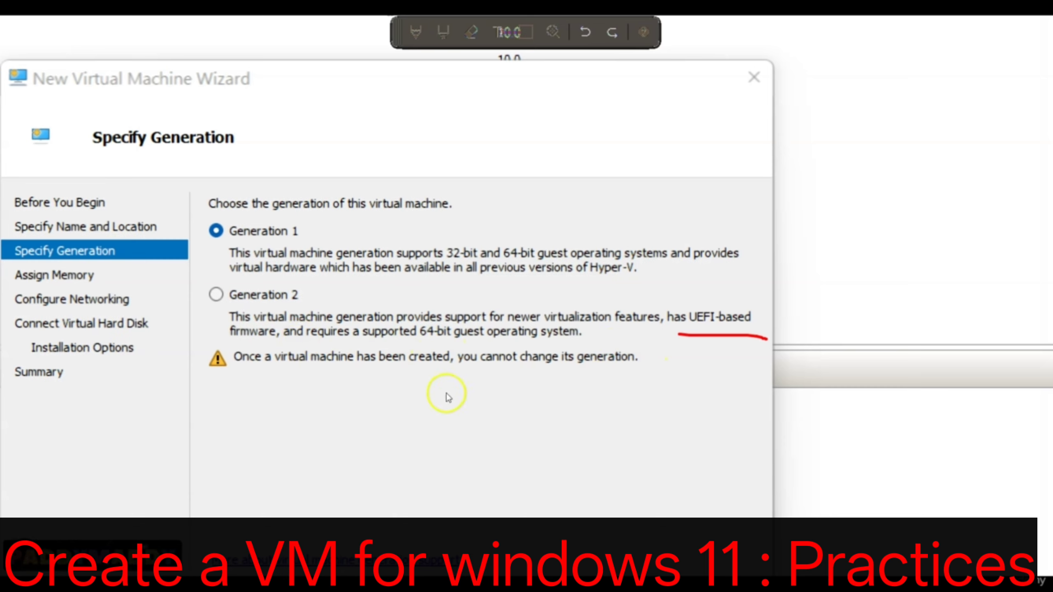
mouse_move(199, 285)
mouse_down()
mouse_move(203, 344)
mouse_move(503, 409)
mouse_move(766, 357)
mouse_move(731, 298)
mouse_move(201, 286)
mouse_up()
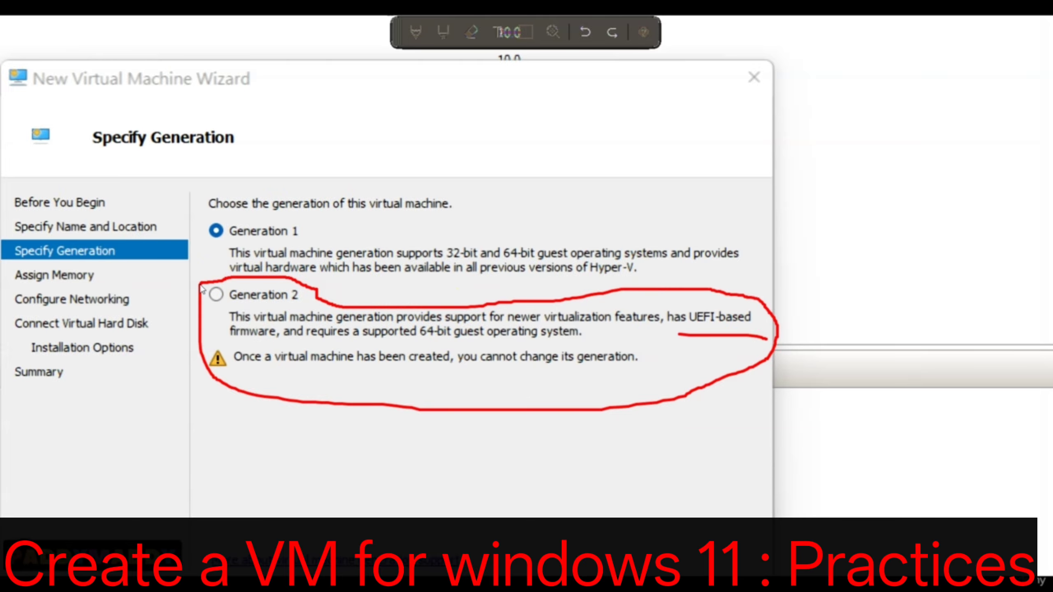
key(Escape)
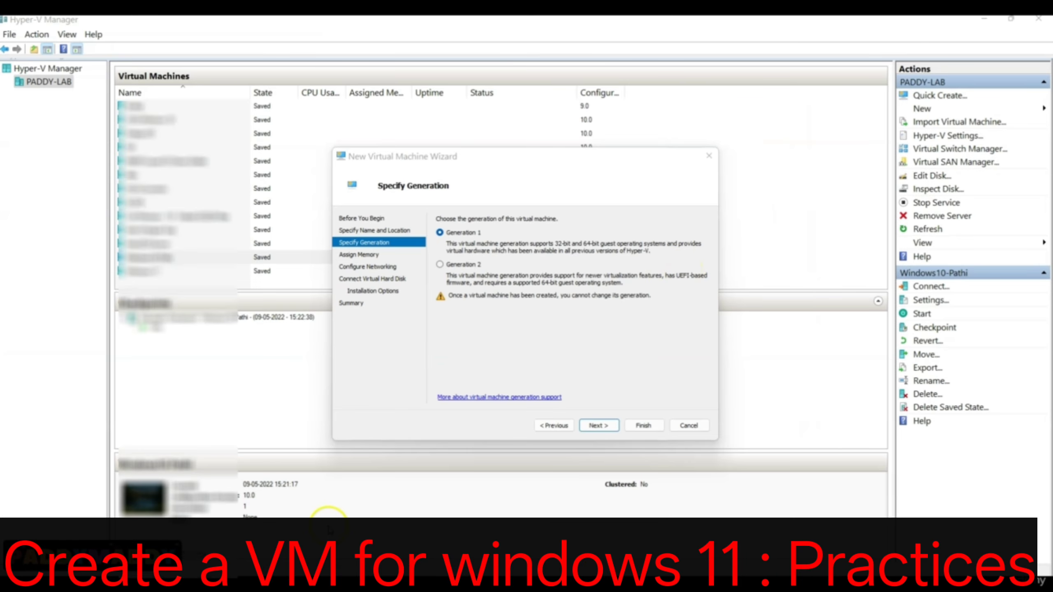
Choose Generation 2 for the virtual machine and continue to the memory settings.
click(471, 267)
click(471, 267)
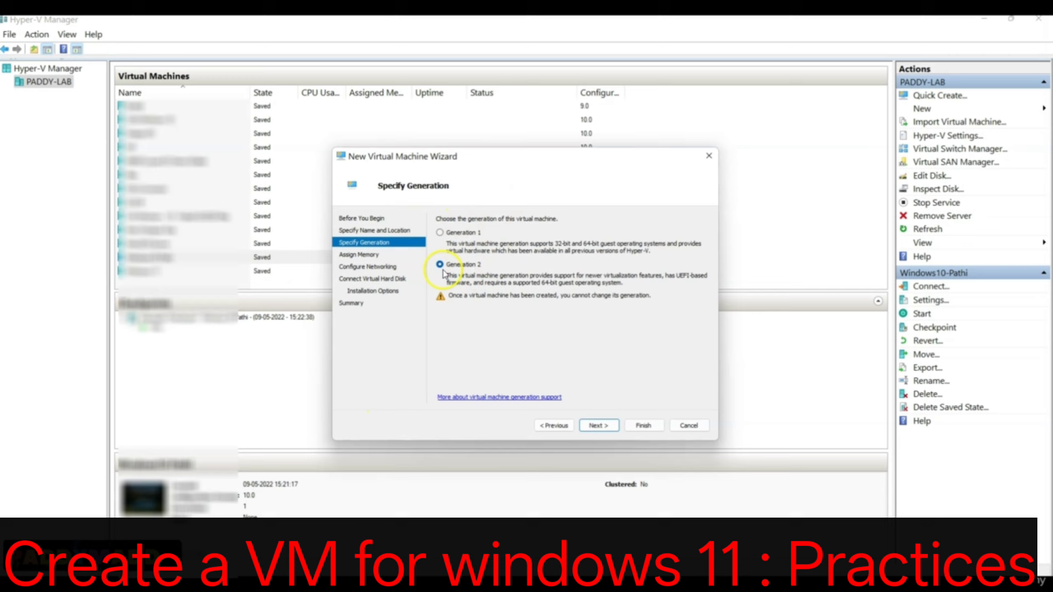
click(609, 427)
Increase the virtual machine's startup memory with dynamic memory enabled and continue to the networking settings.
click(494, 247)
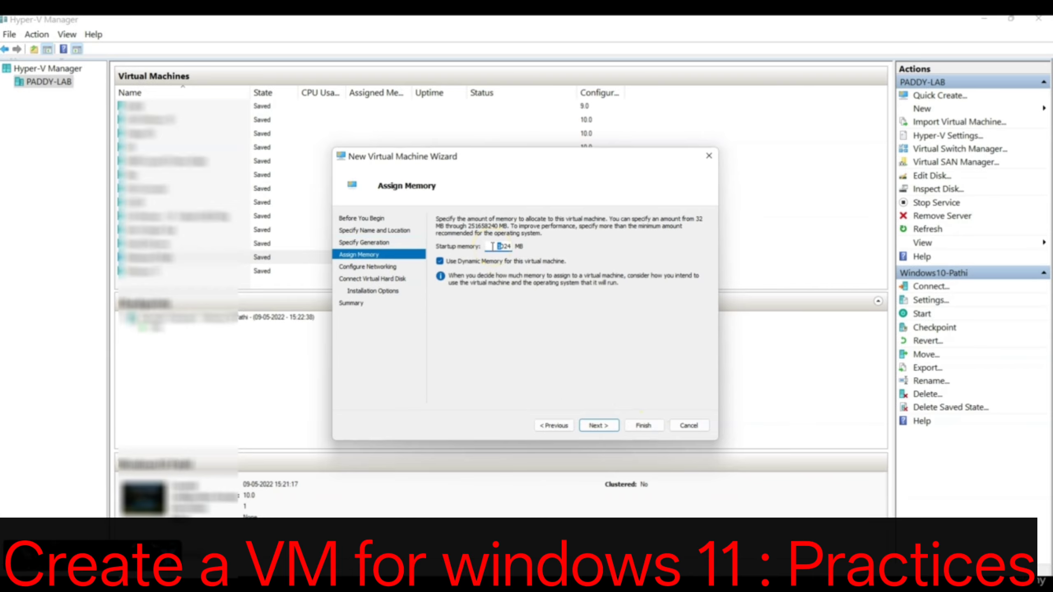
key(super)
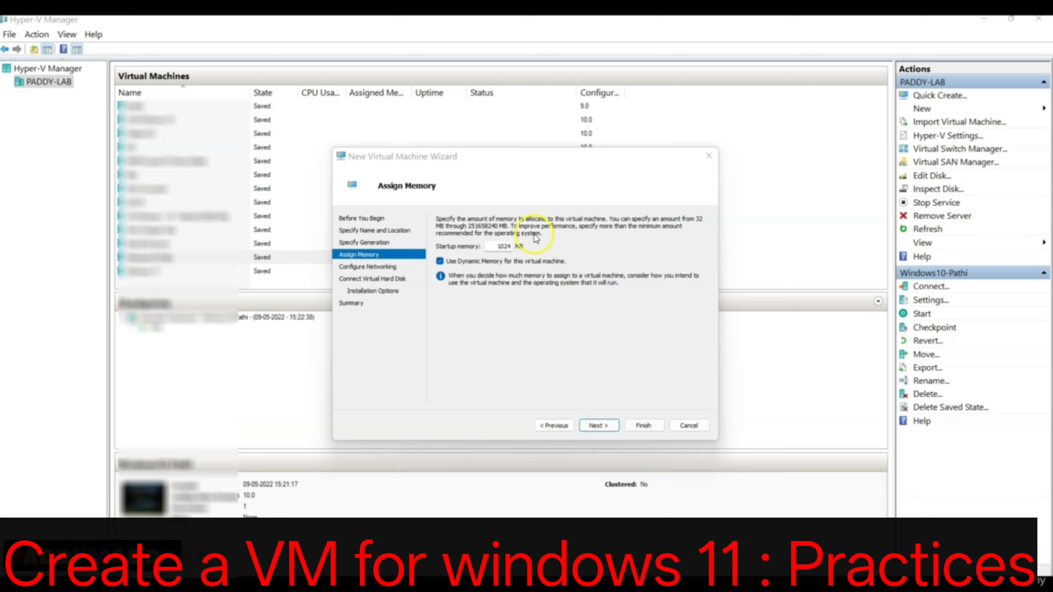
click(501, 247)
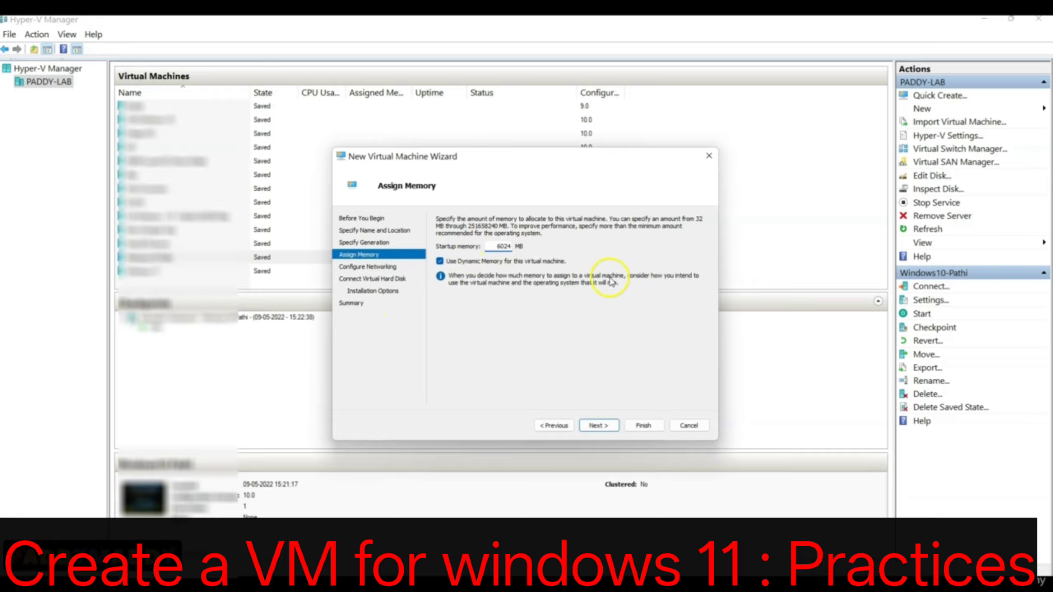
click(600, 426)
Check the available network connections and review the existing Internal, Wifi-External, External and Default Switch properties in the Virtual Switch Manager.
click(524, 244)
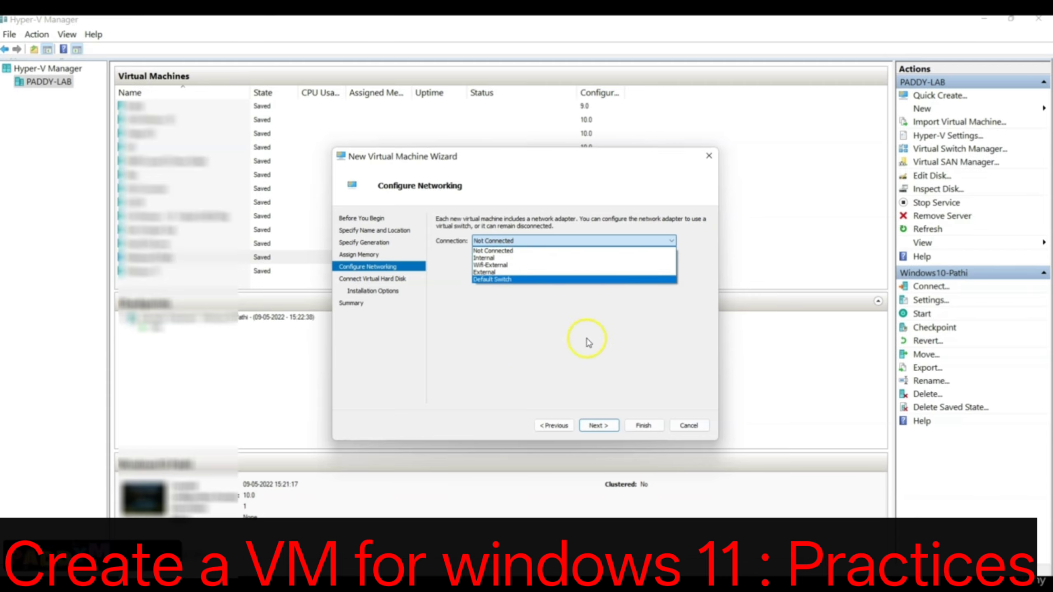
click(502, 385)
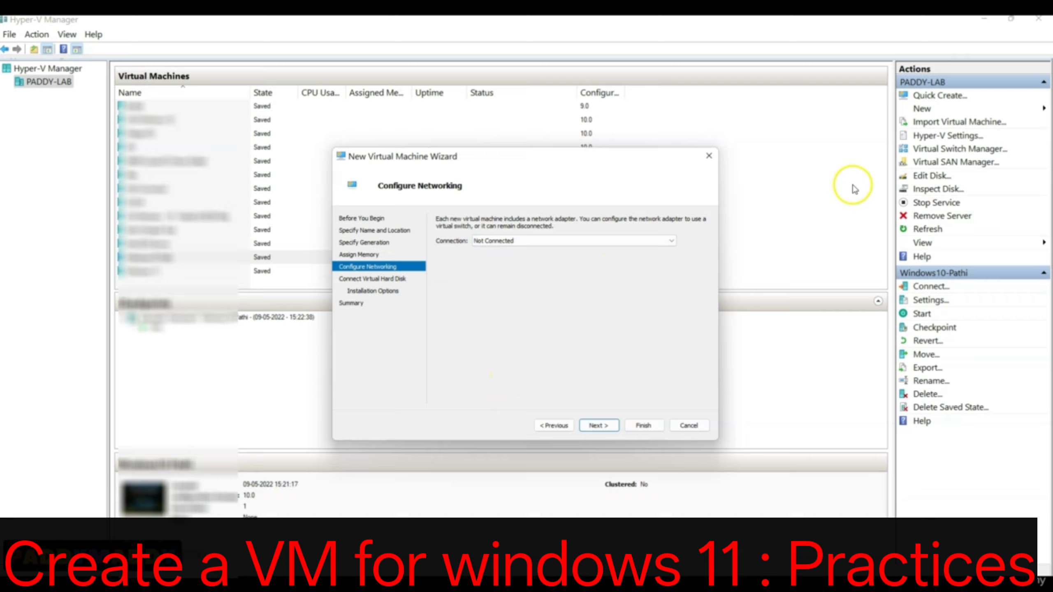
click(960, 150)
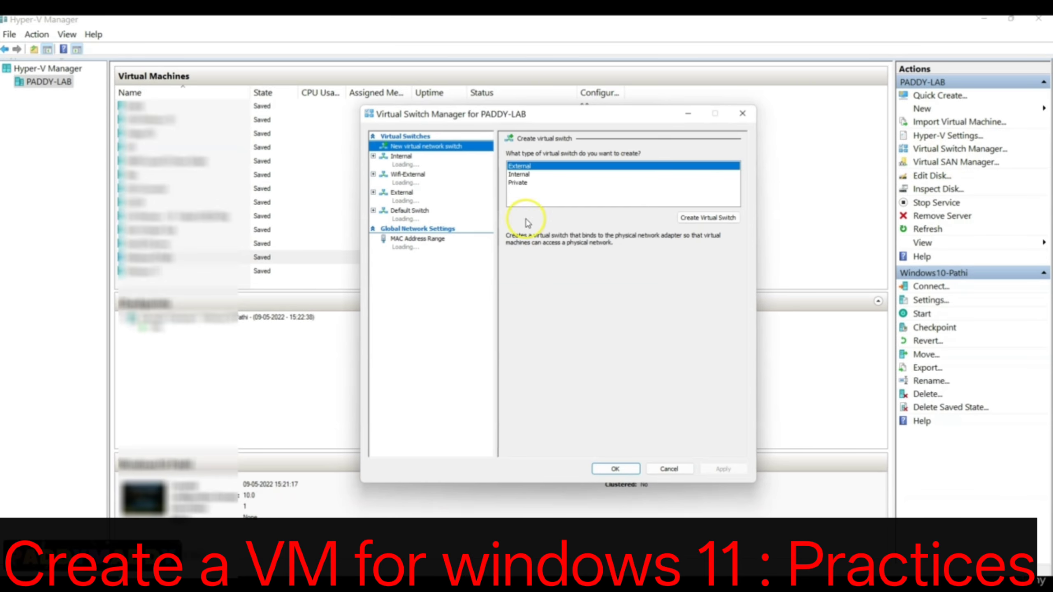
click(401, 157)
click(409, 176)
click(411, 201)
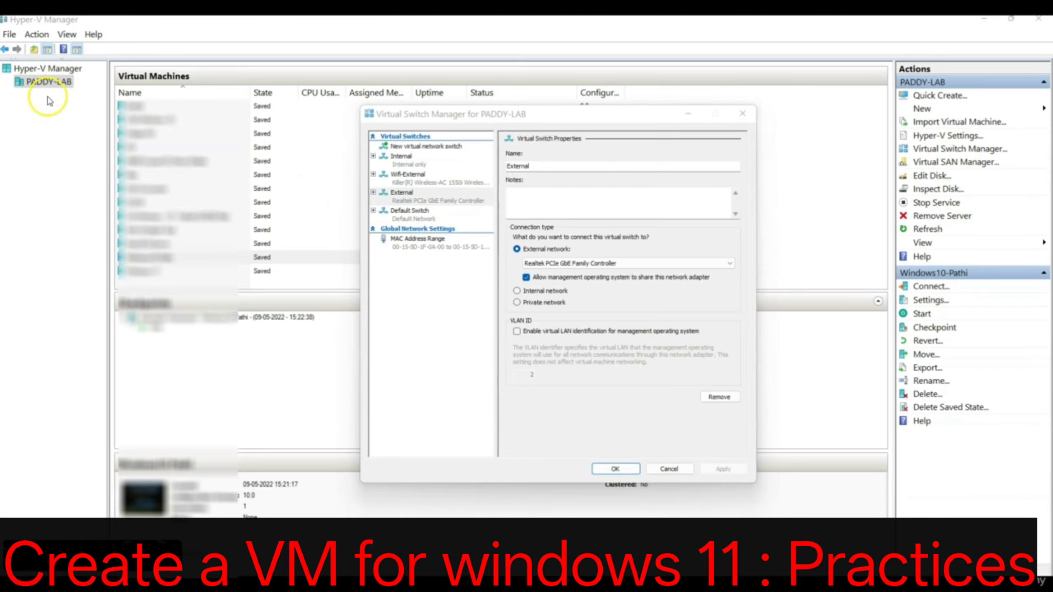
click(406, 219)
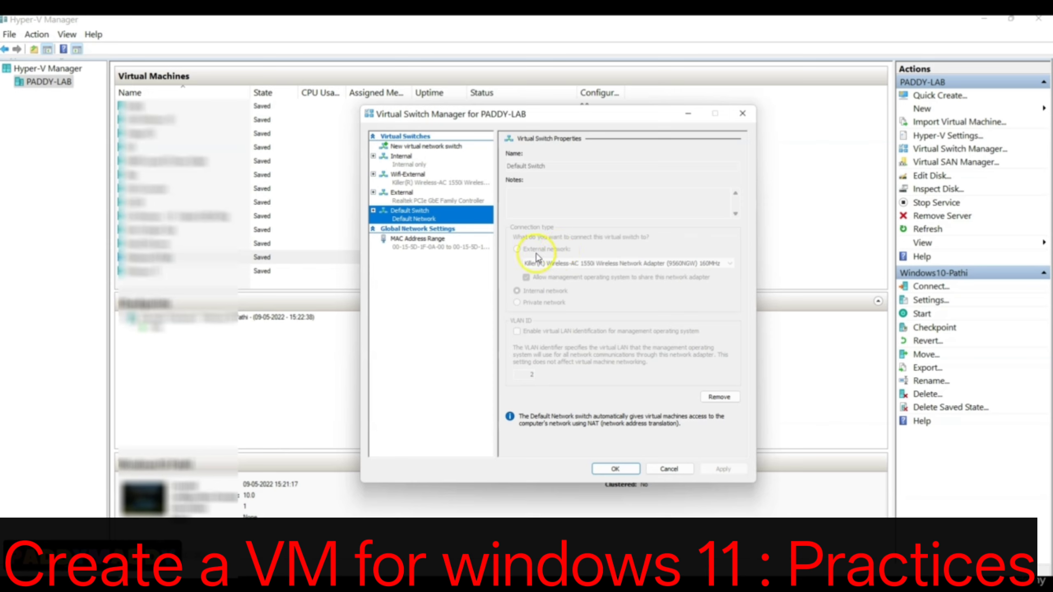
click(424, 198)
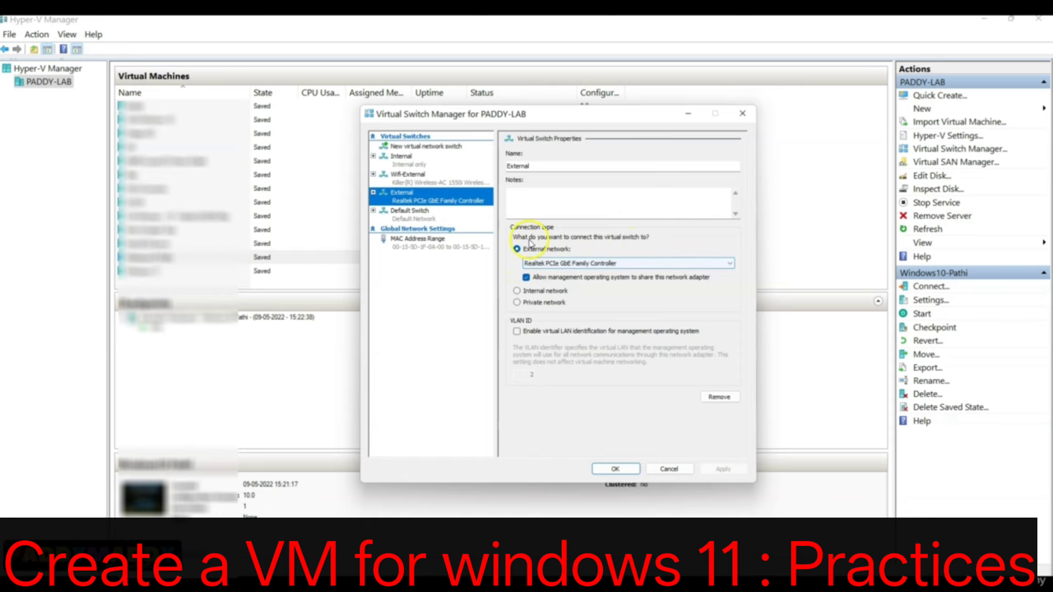
Try setting up an external virtual switch named External on the Realtek PCIe GbE Family Controller, and discard it.
click(426, 146)
click(525, 176)
click(539, 166)
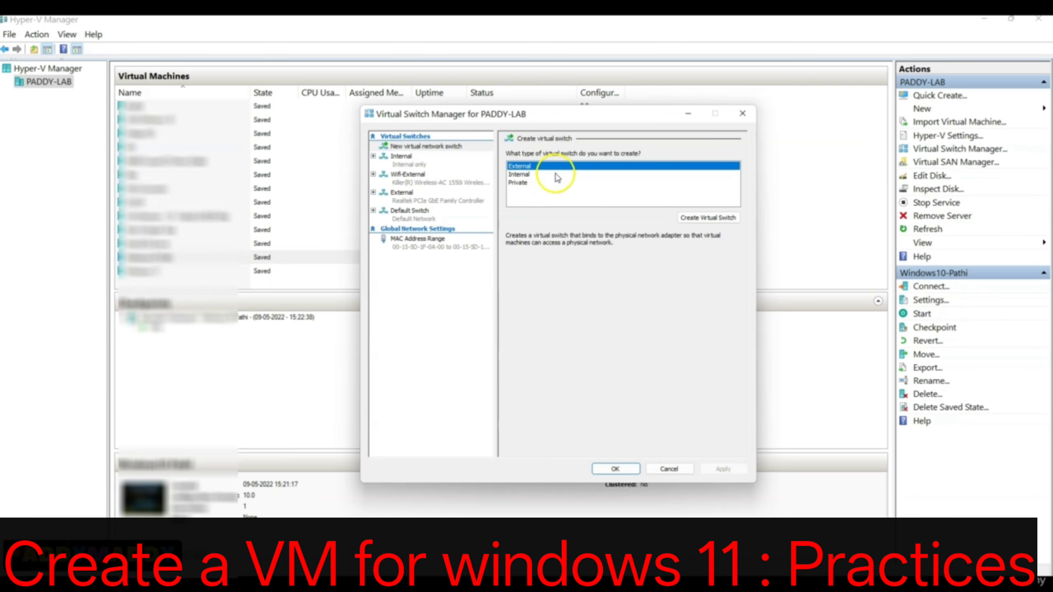
click(707, 217)
click(600, 263)
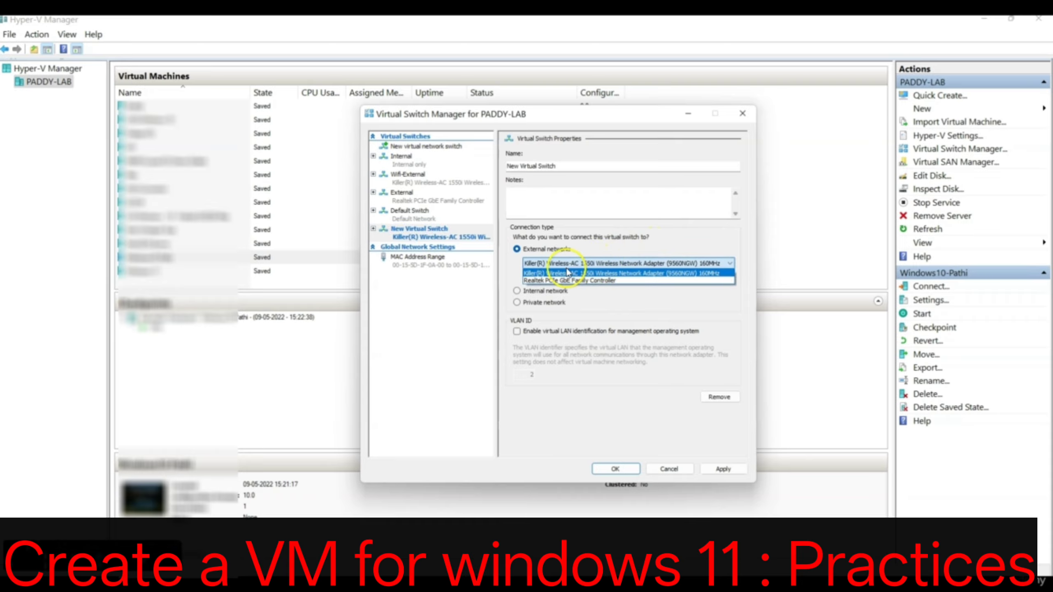
click(555, 281)
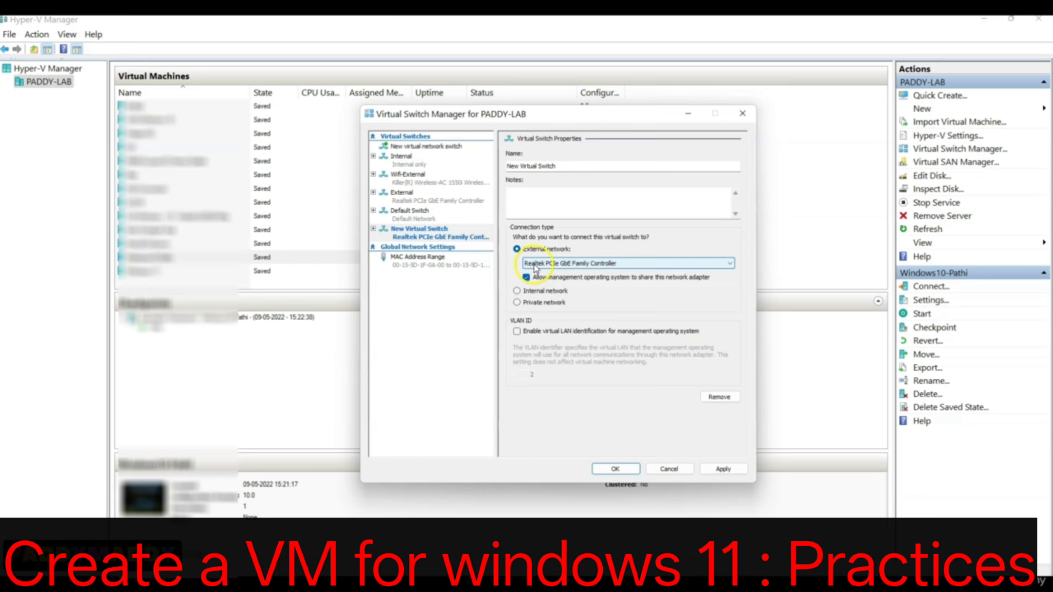
drag(564, 166, 465, 165)
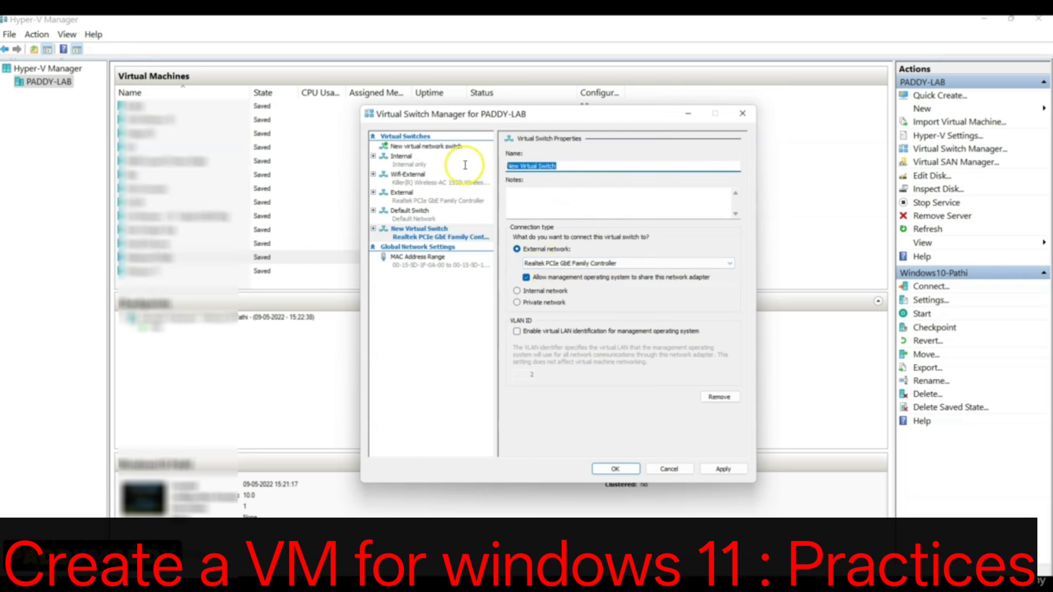
text(External)
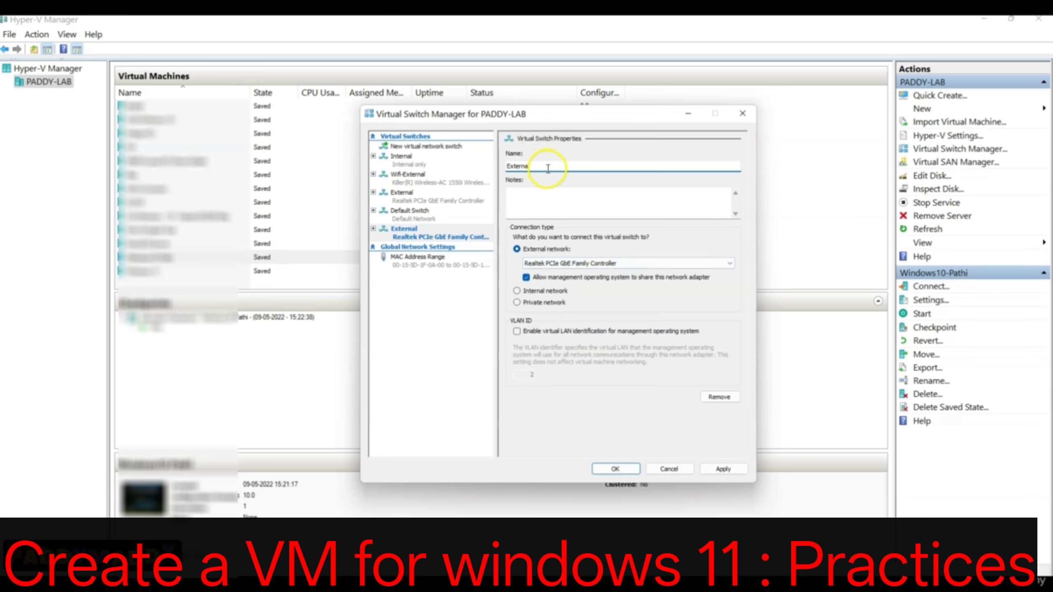
click(414, 181)
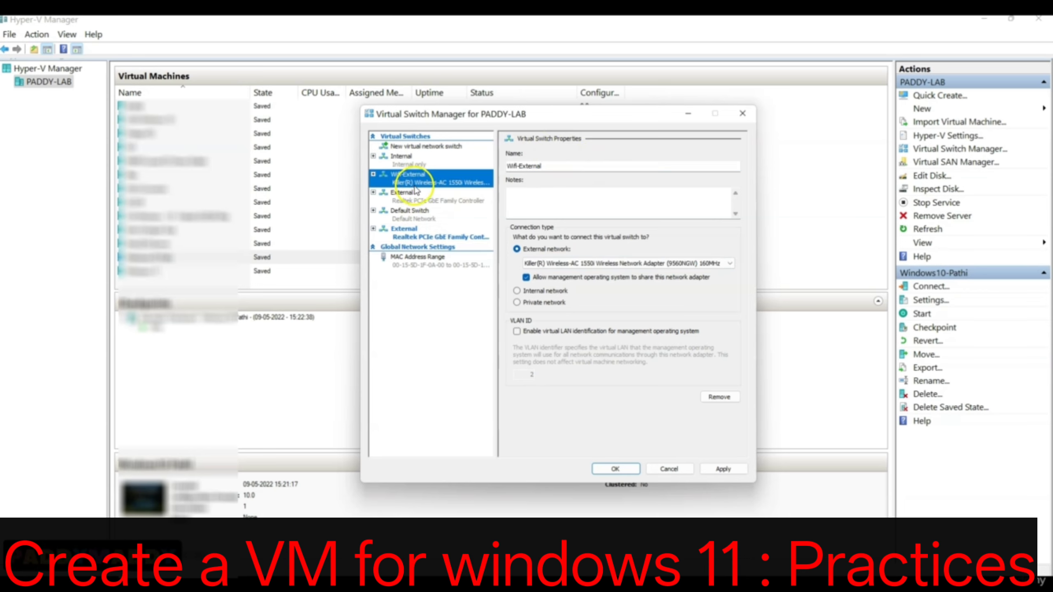
click(430, 202)
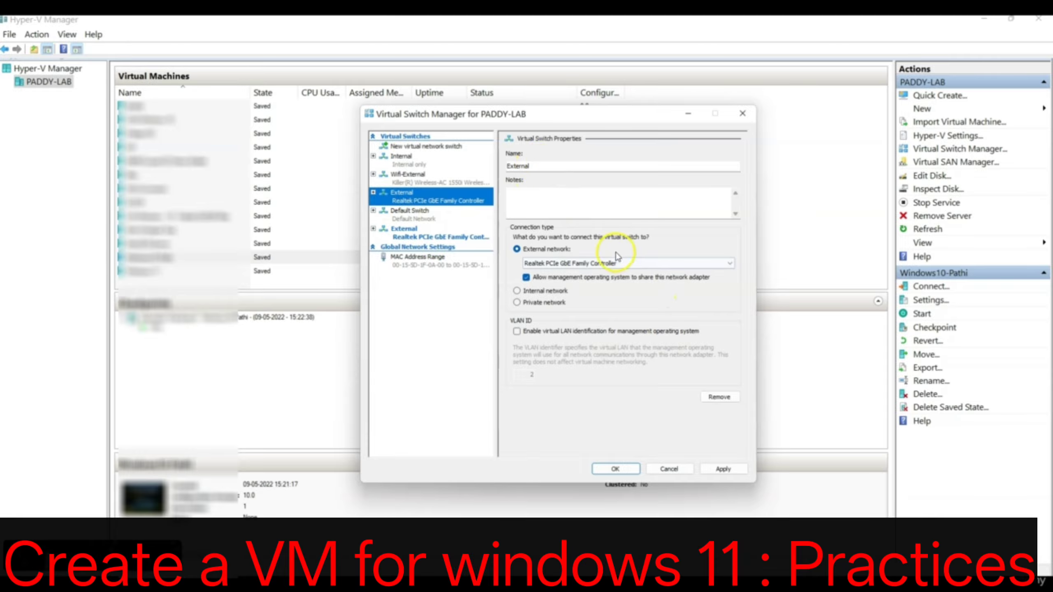
click(668, 469)
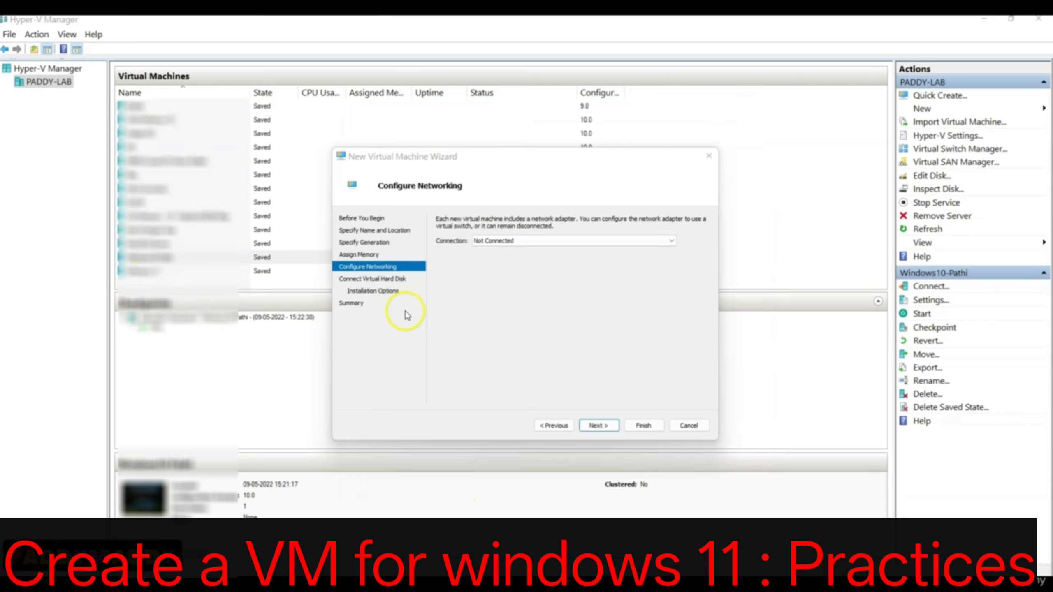
Connect the virtual machine's network adapter to the External switch and continue to the hard disk settings.
click(514, 240)
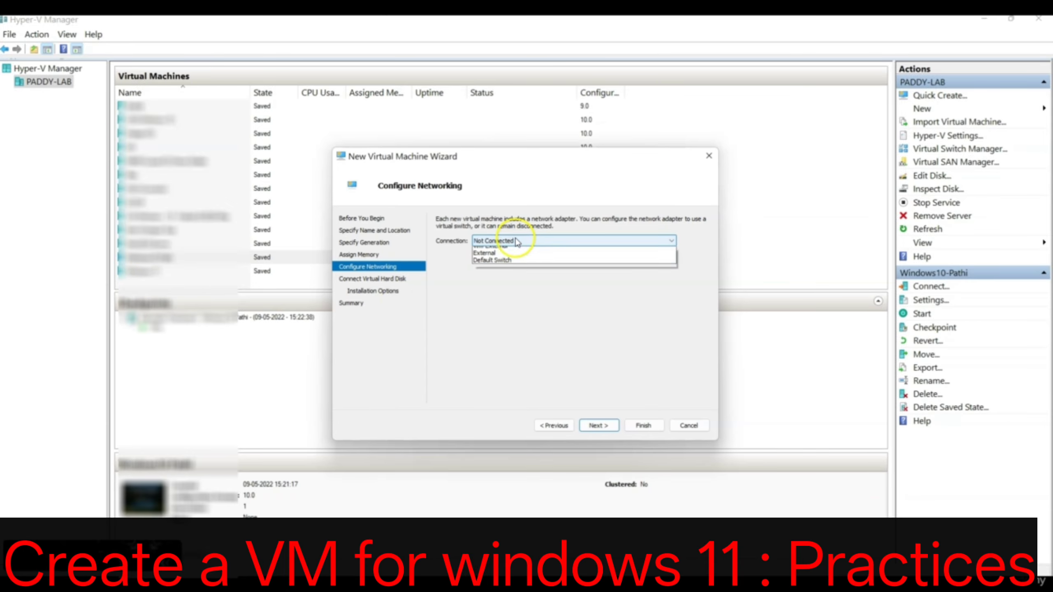
click(488, 273)
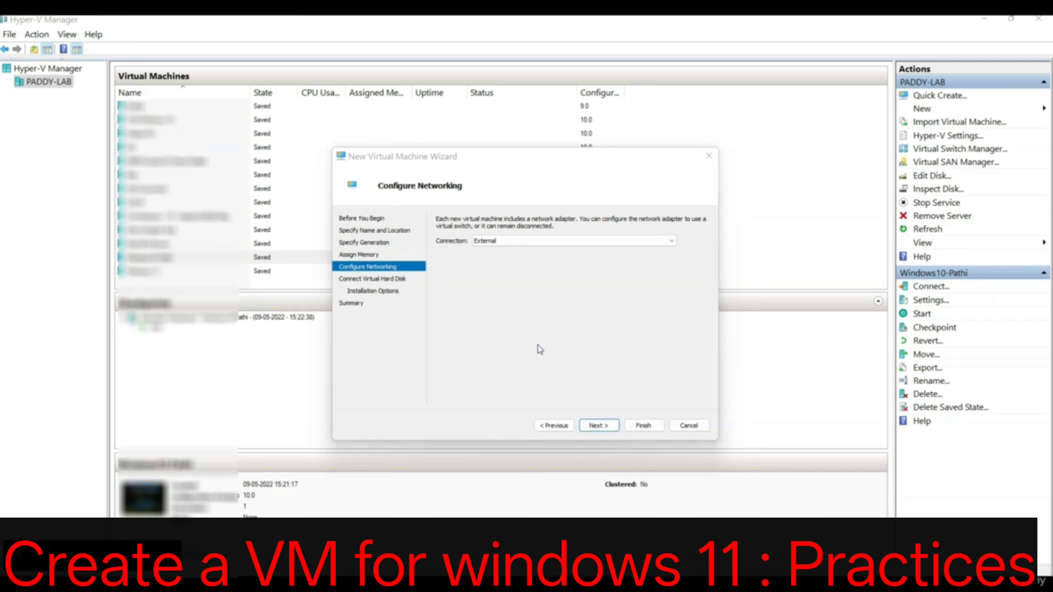
click(543, 321)
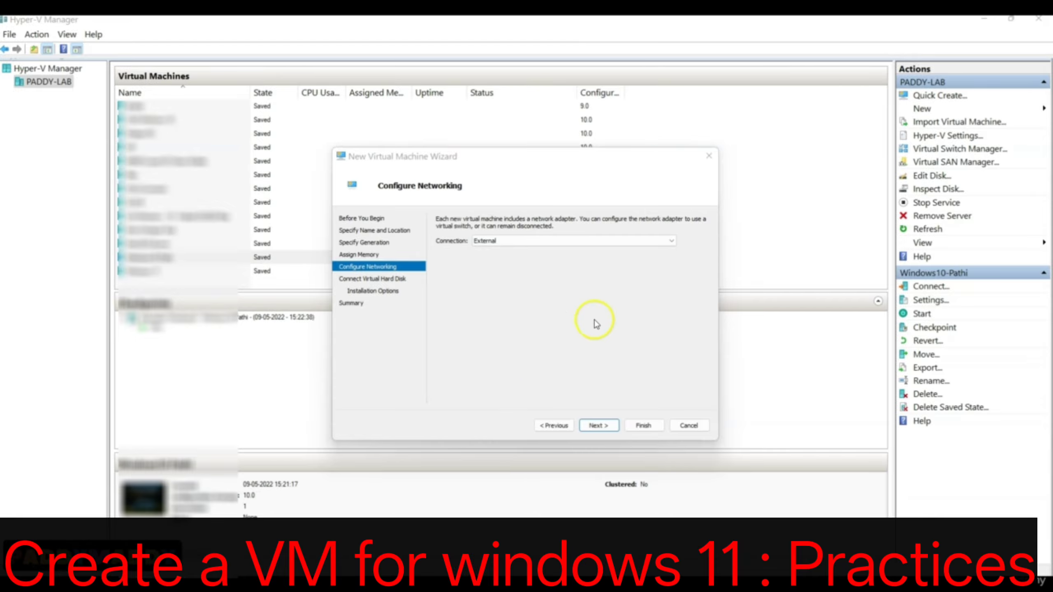
click(601, 426)
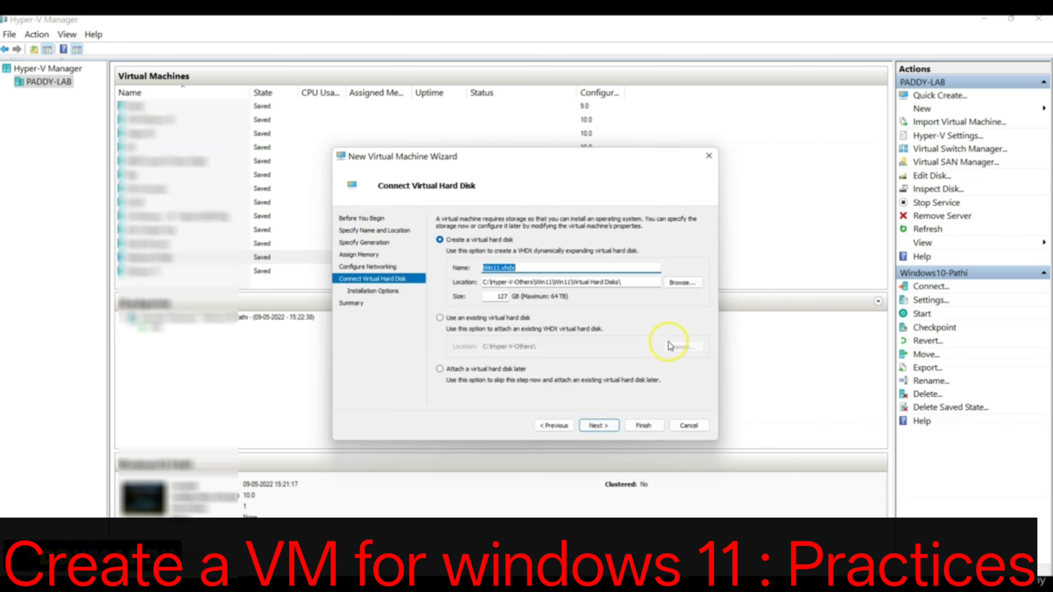
Accept the new 127 GB virtual hard disk Win11.vhdx and choose installation from the bootable January 2022 x64 ISO image.
drag(535, 284, 414, 279)
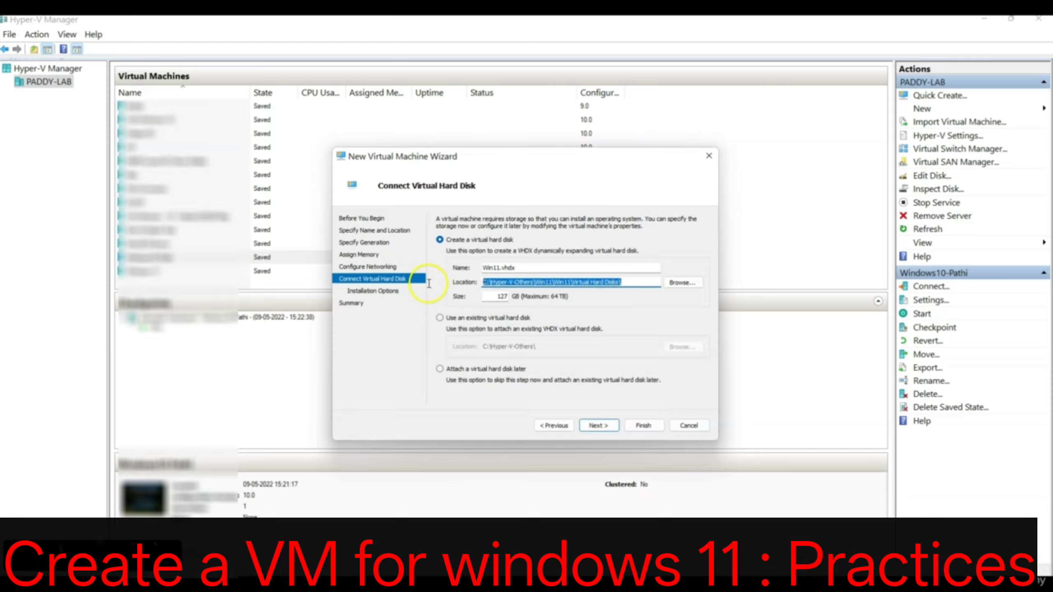
click(598, 426)
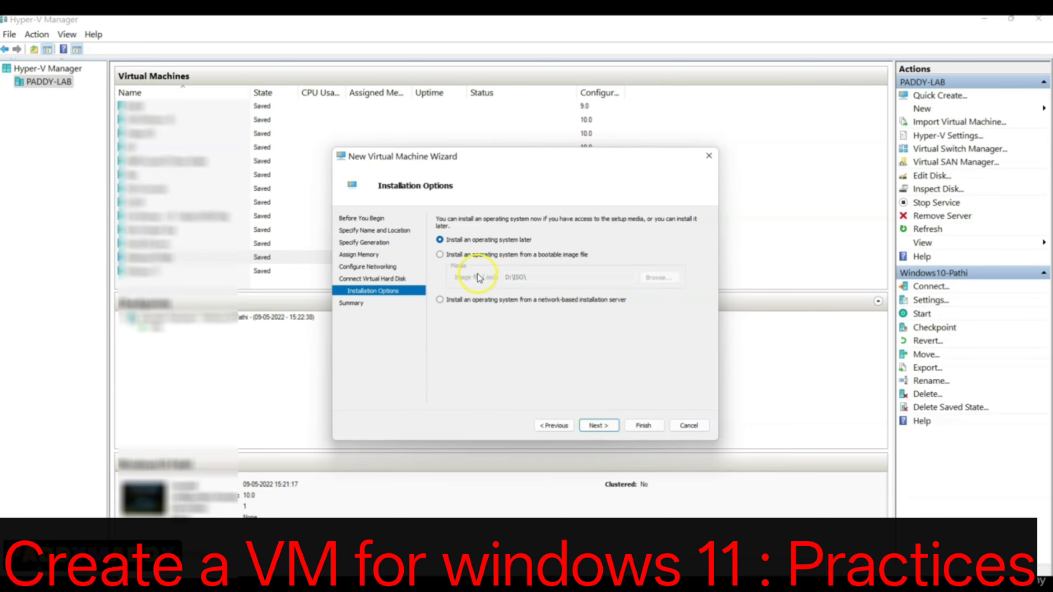
click(440, 255)
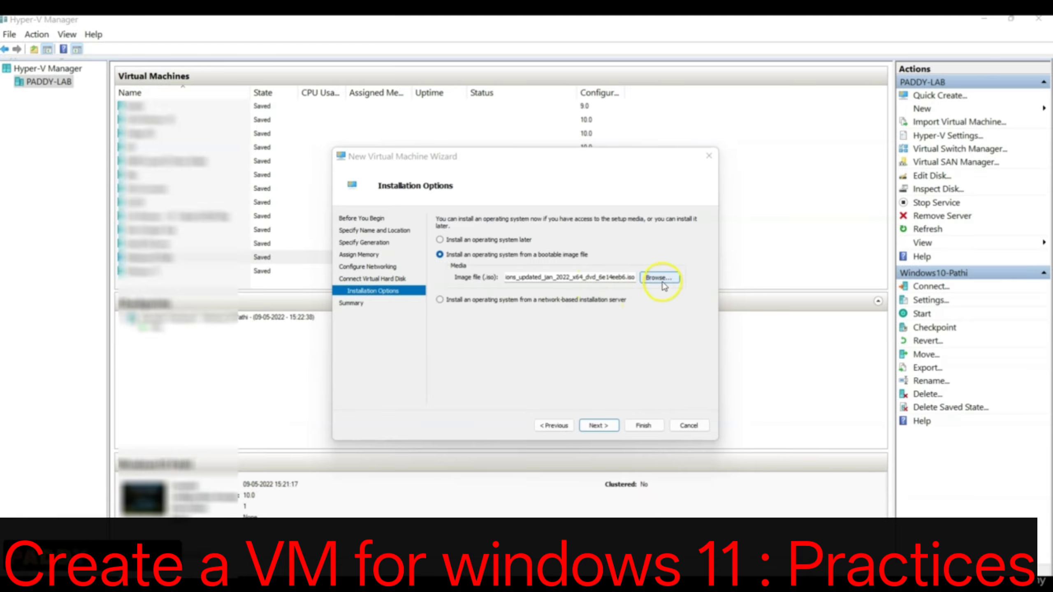
drag(611, 282, 661, 278)
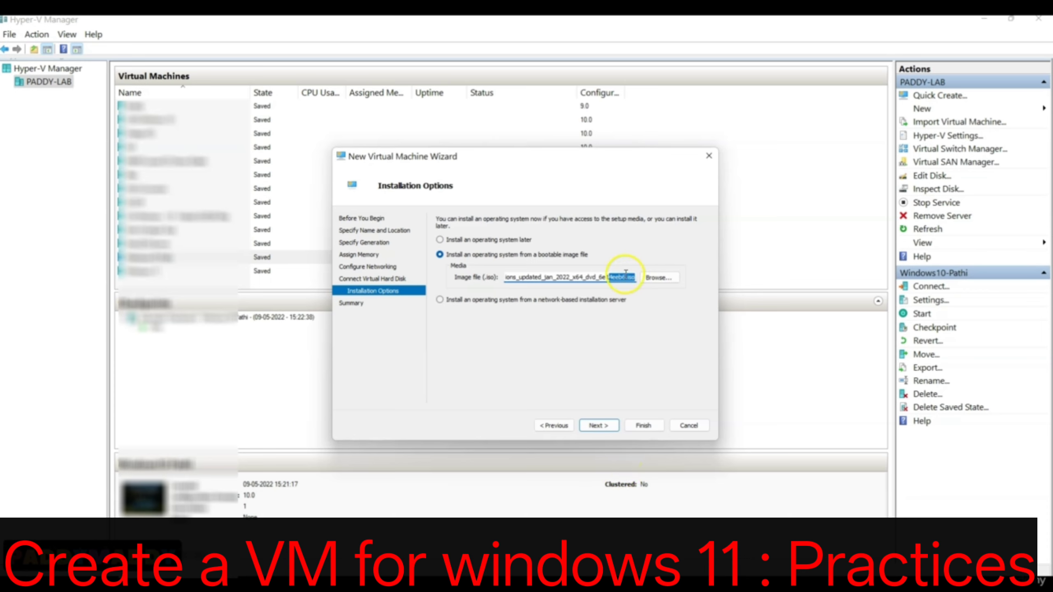
Continue to the summary of the new virtual machine and finish the wizard to create Win11.
click(605, 427)
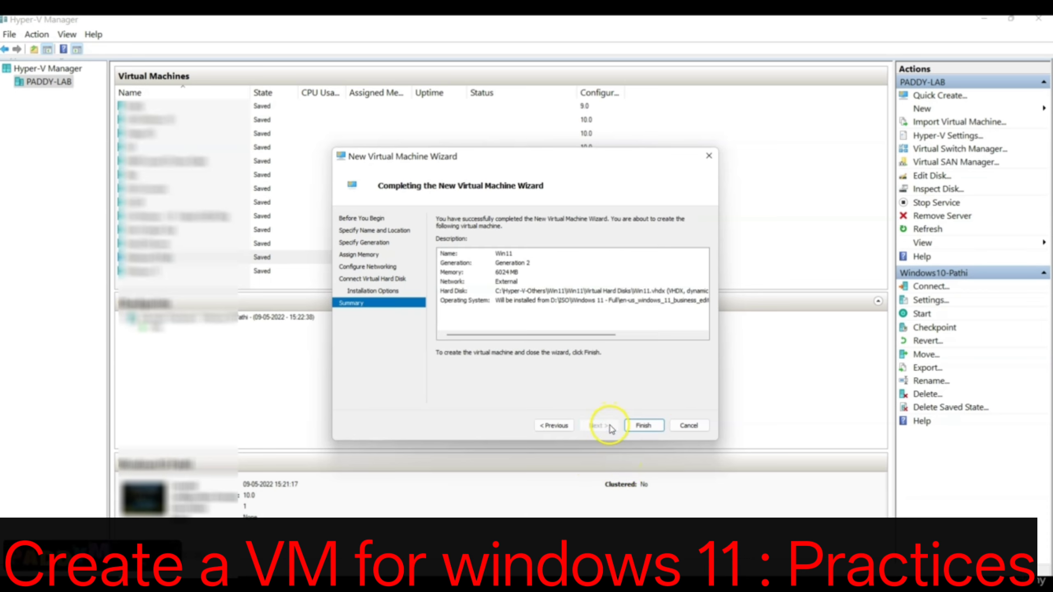
click(651, 428)
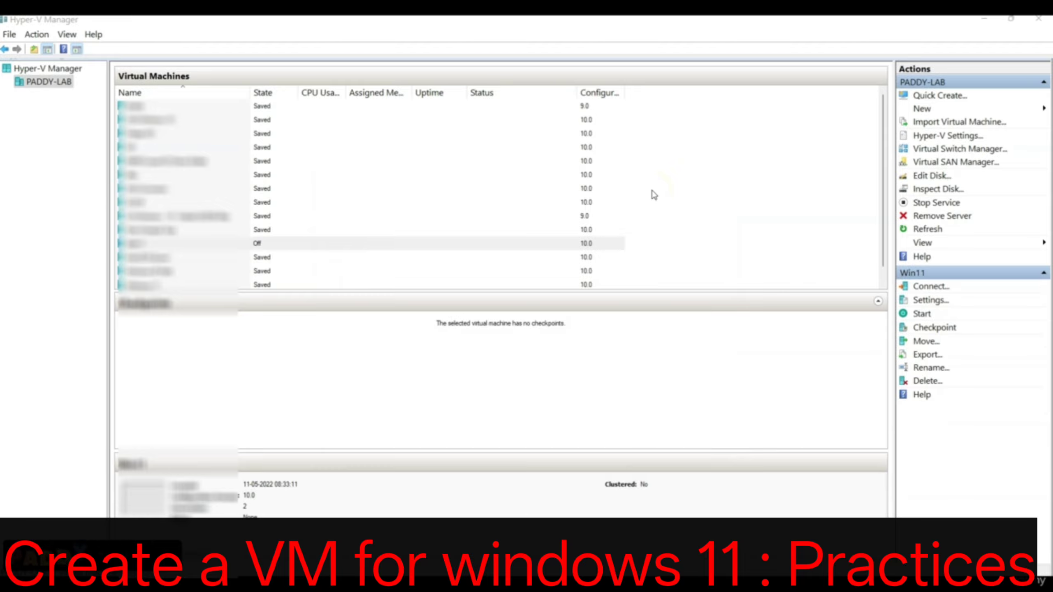
Enable the Trusted Platform Module in the security settings of the Win11 virtual machine.
click(151, 248)
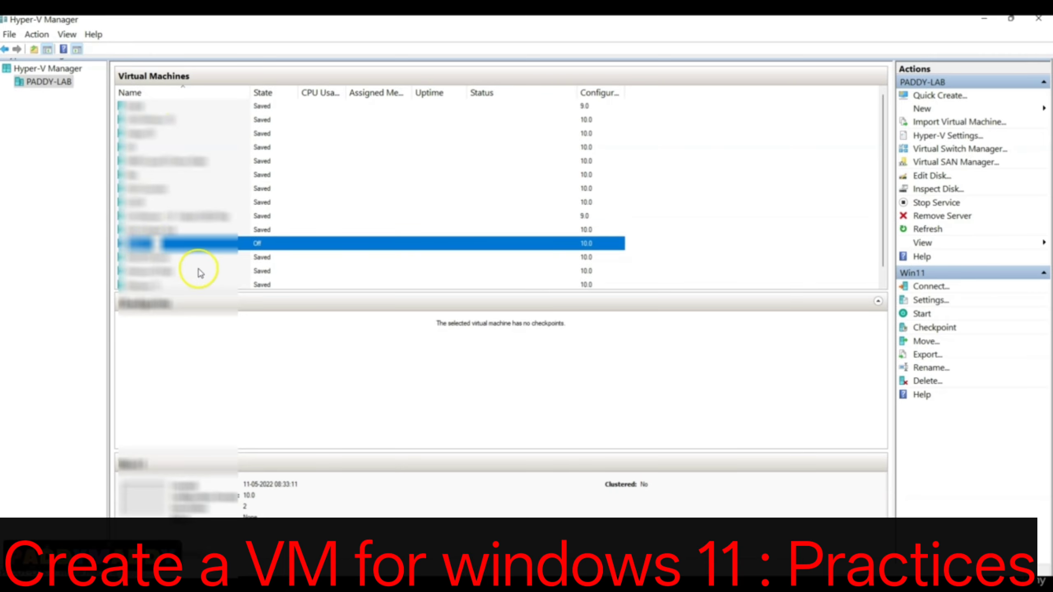
right_click(206, 244)
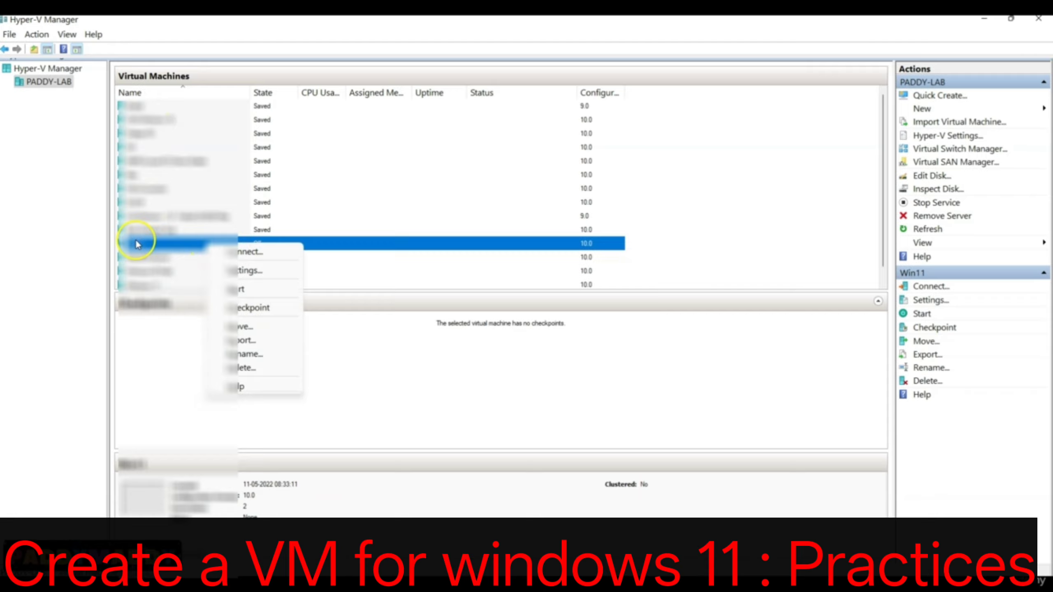
right_click(604, 243)
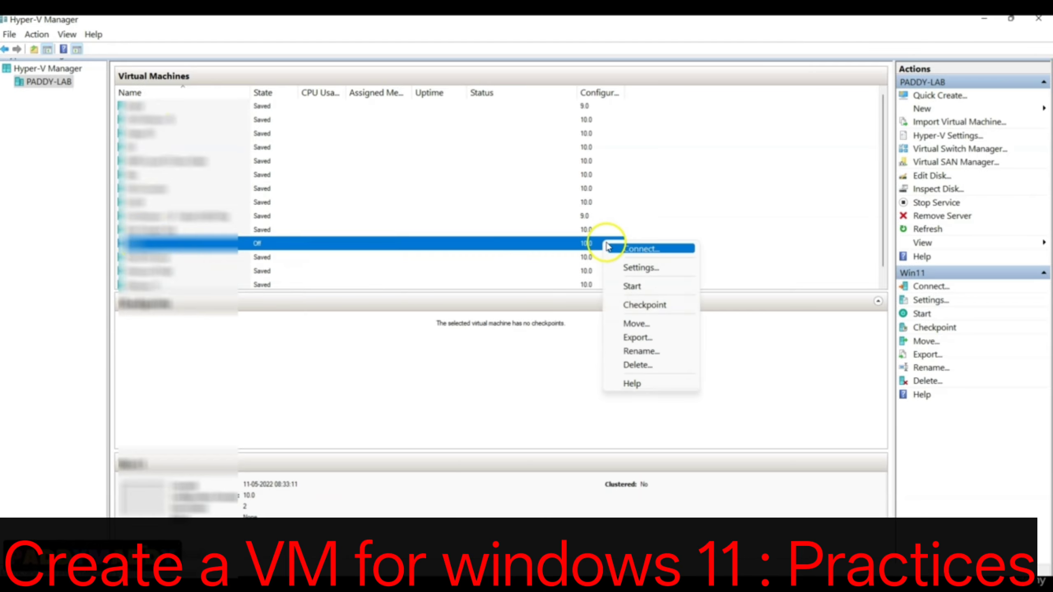
click(652, 270)
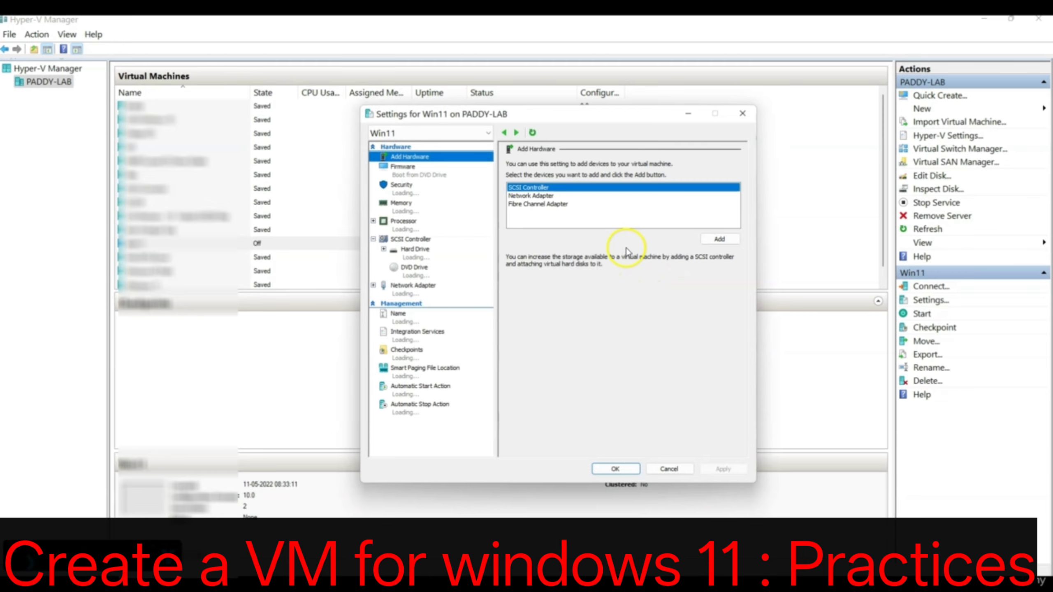
click(406, 188)
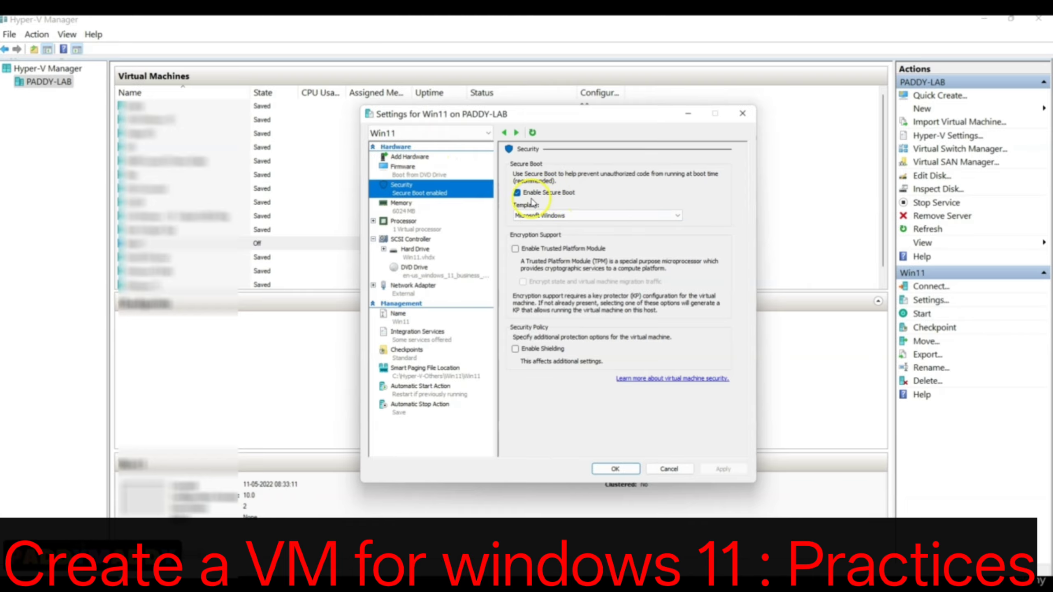
click(534, 250)
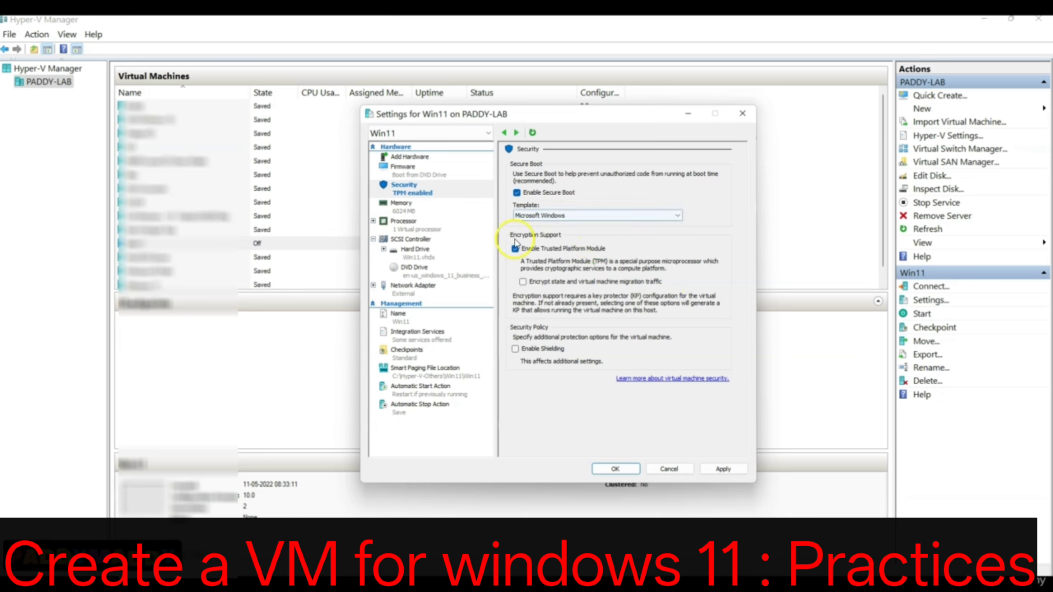
Set the number of virtual processors for Win11 to 4.
click(429, 226)
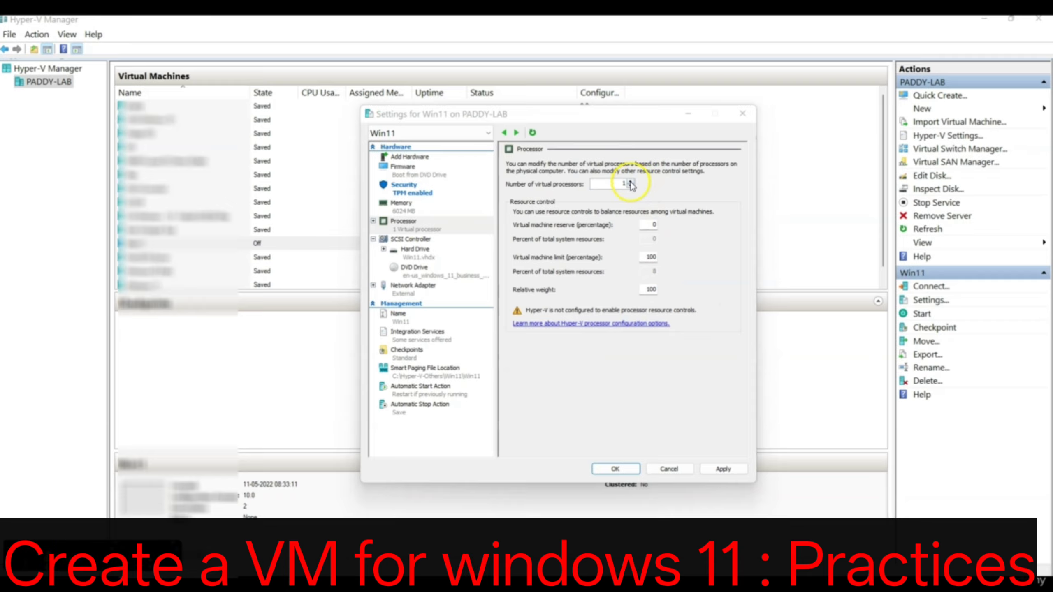
click(630, 182)
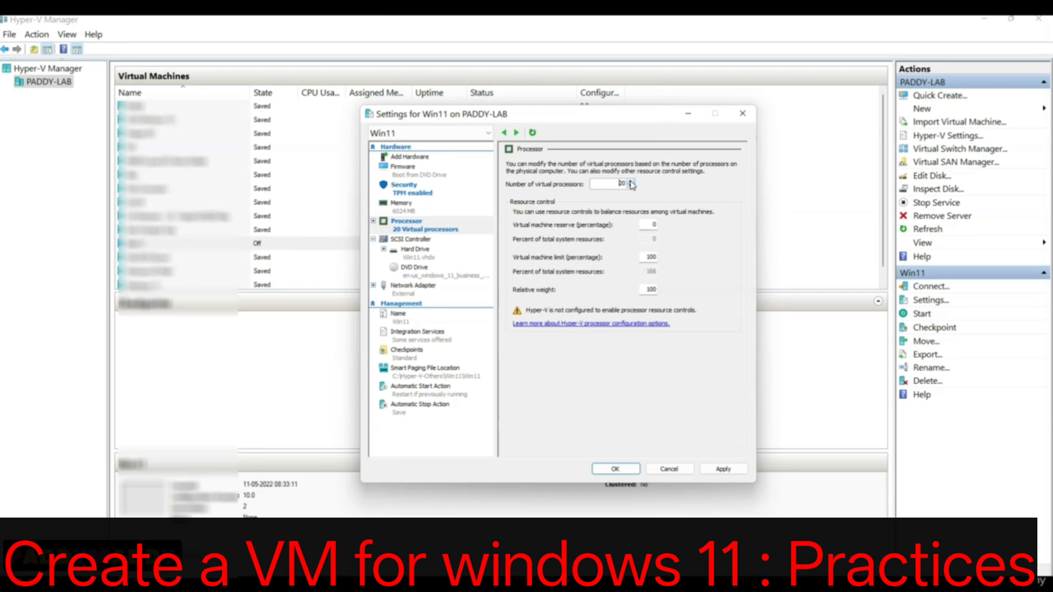
drag(616, 184, 680, 183)
Disable Dynamic Memory for Win11, keep its RAM at 6024 MB, and apply and close the settings.
click(399, 205)
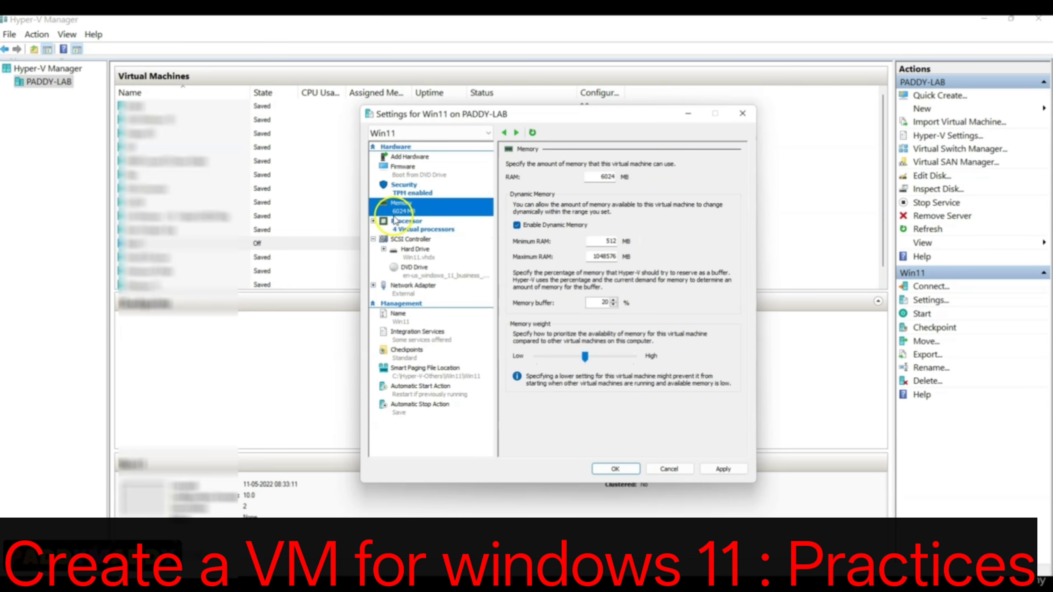
click(566, 233)
drag(599, 177, 640, 174)
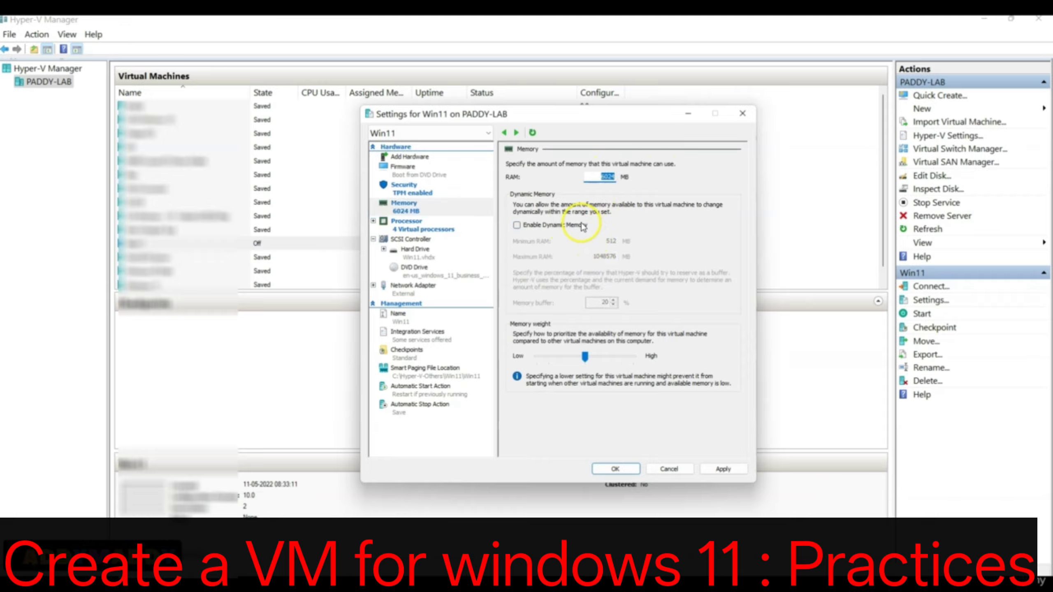
click(553, 225)
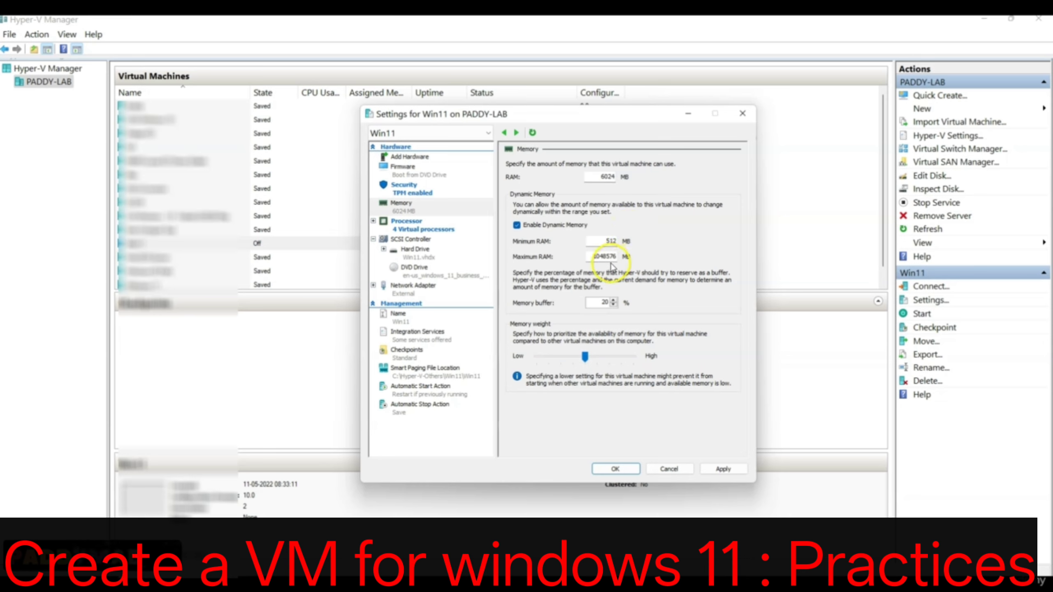
click(534, 225)
drag(587, 180, 629, 176)
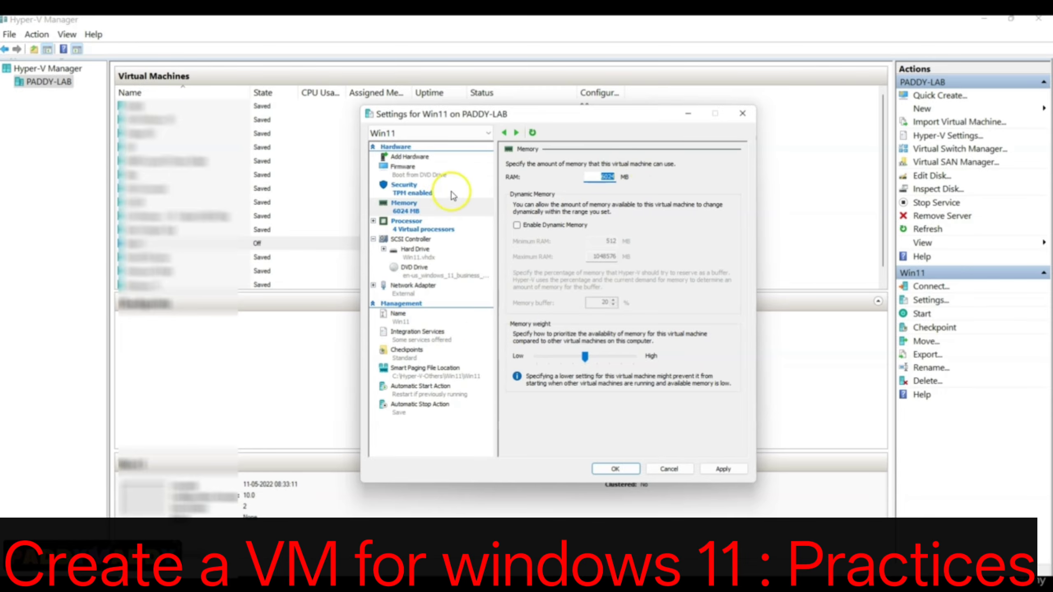
click(404, 187)
click(404, 206)
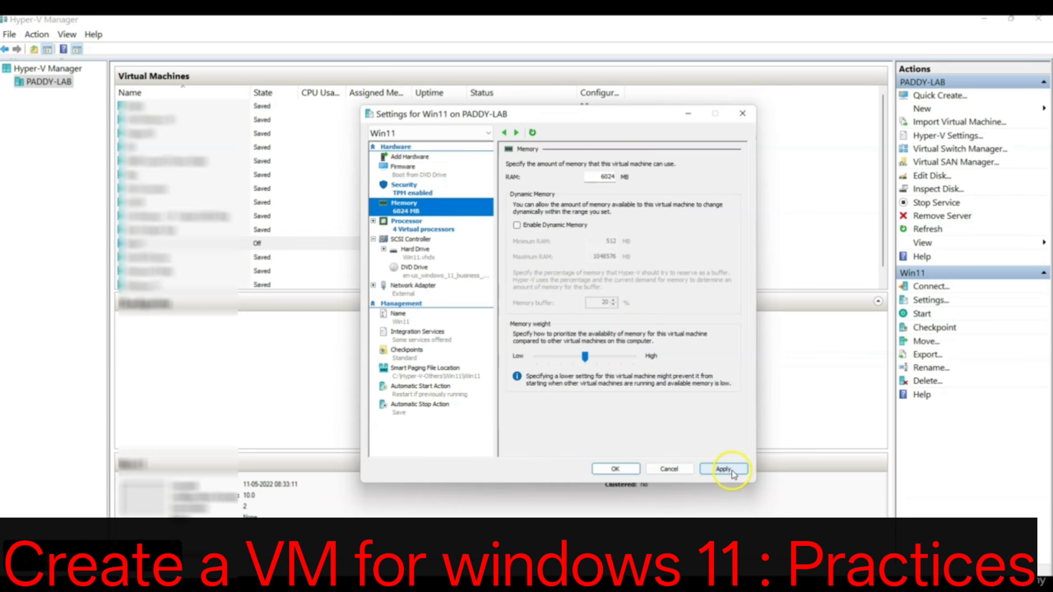
click(731, 471)
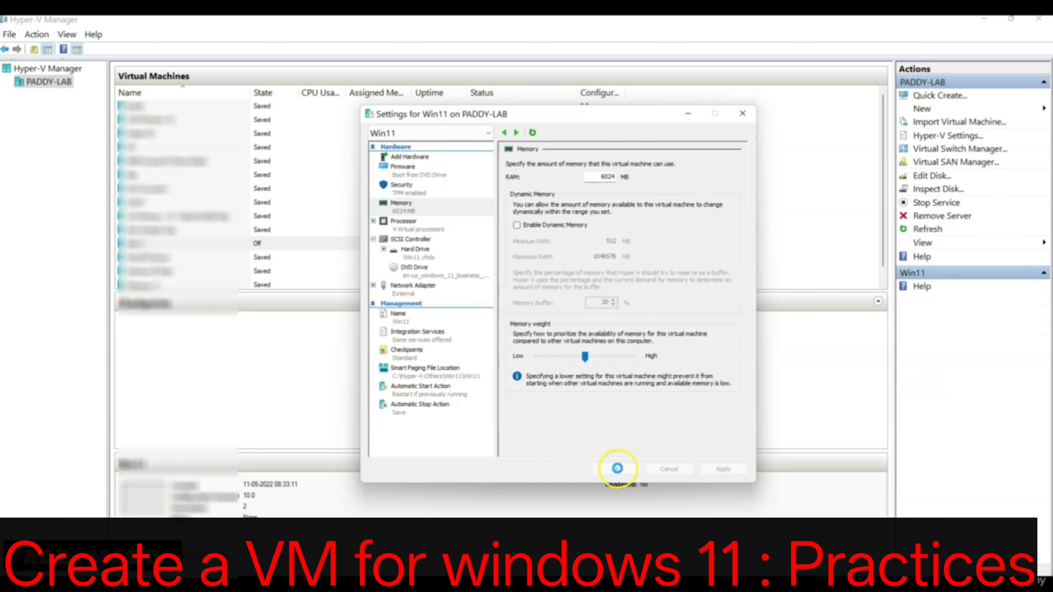
click(618, 469)
Connect to the Win11 virtual machine and start it from its connection window.
right_click(598, 244)
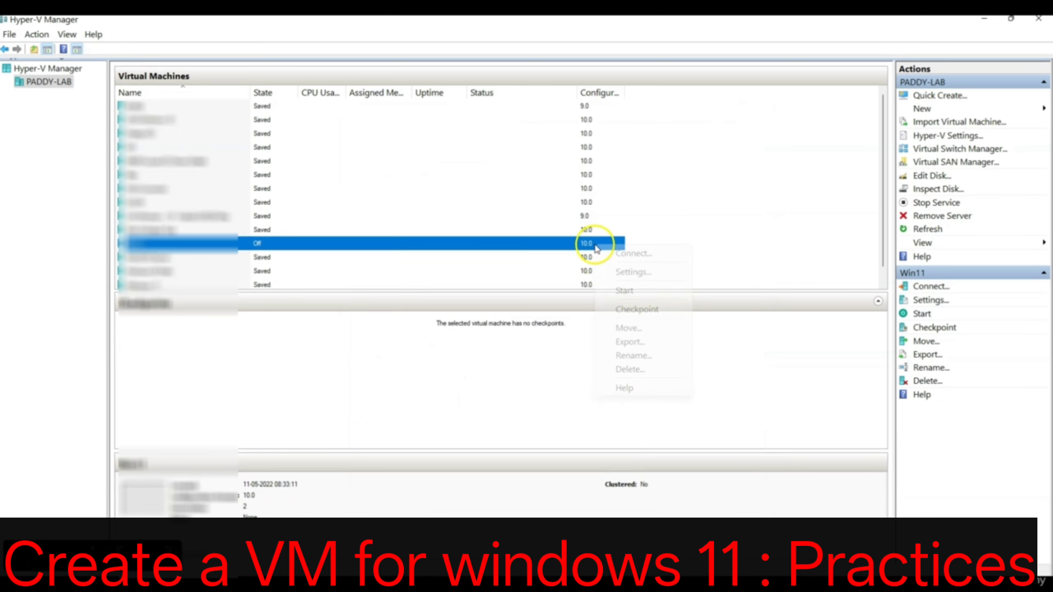
click(614, 254)
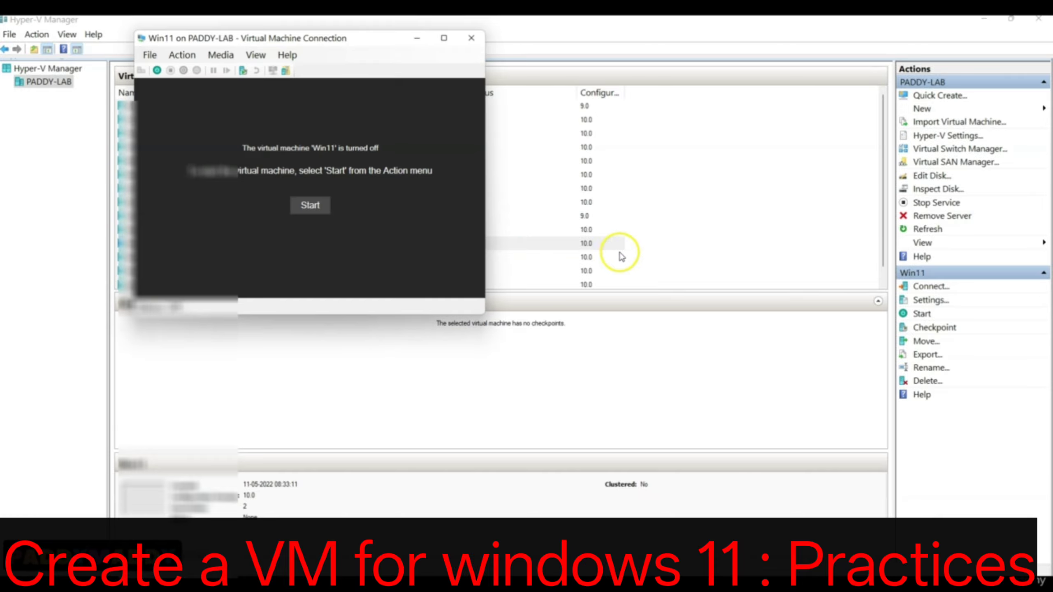
drag(306, 42, 324, 118)
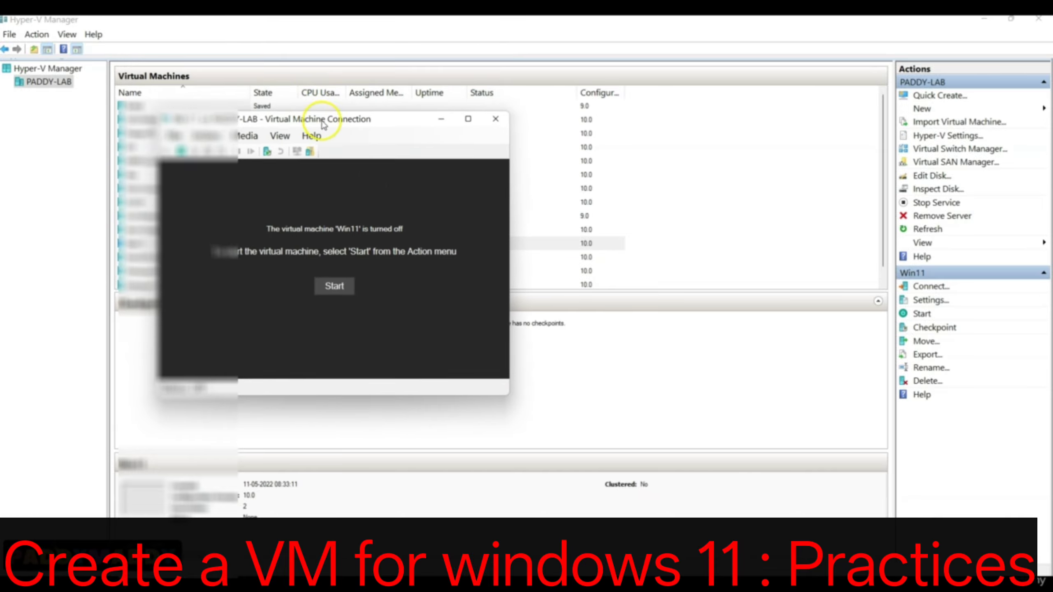
click(337, 286)
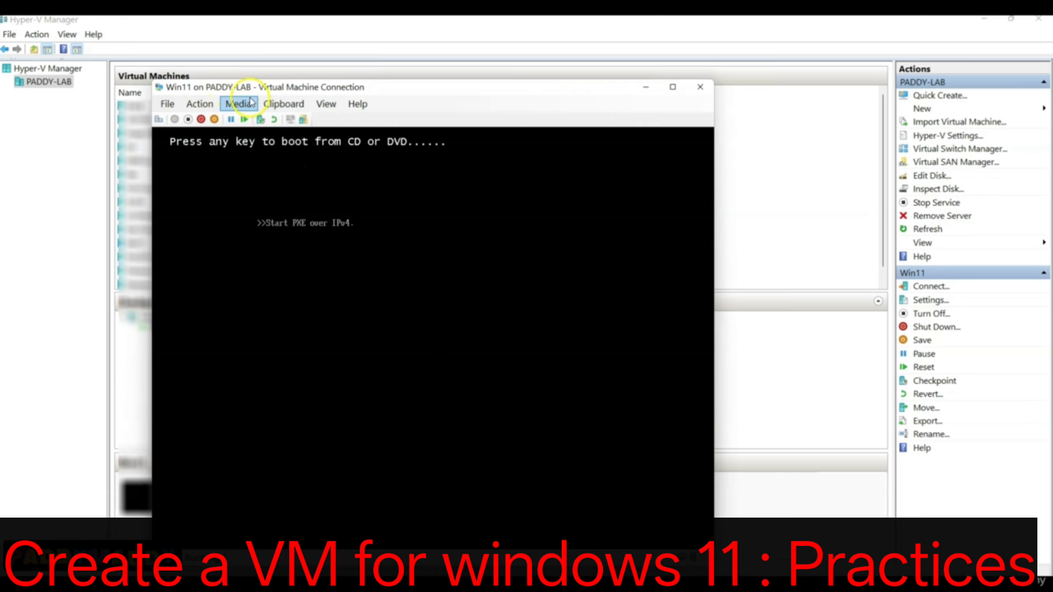
Check which ISO is loaded in the Win11 DVD drive and send Ctrl+Alt+Delete to the virtual machine to restart its boot.
click(230, 104)
mouse_move(262, 120)
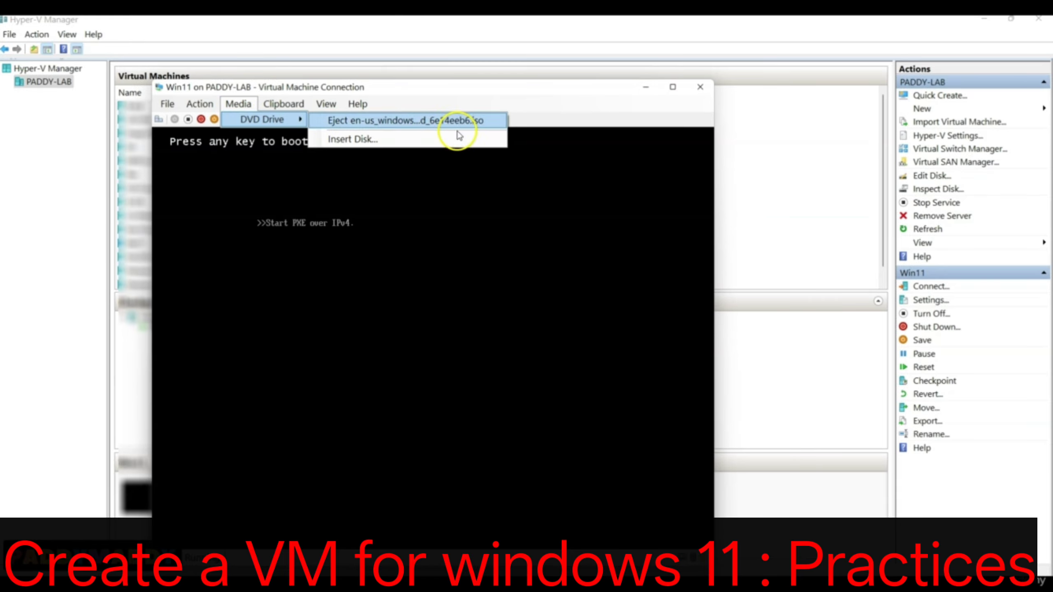
click(582, 101)
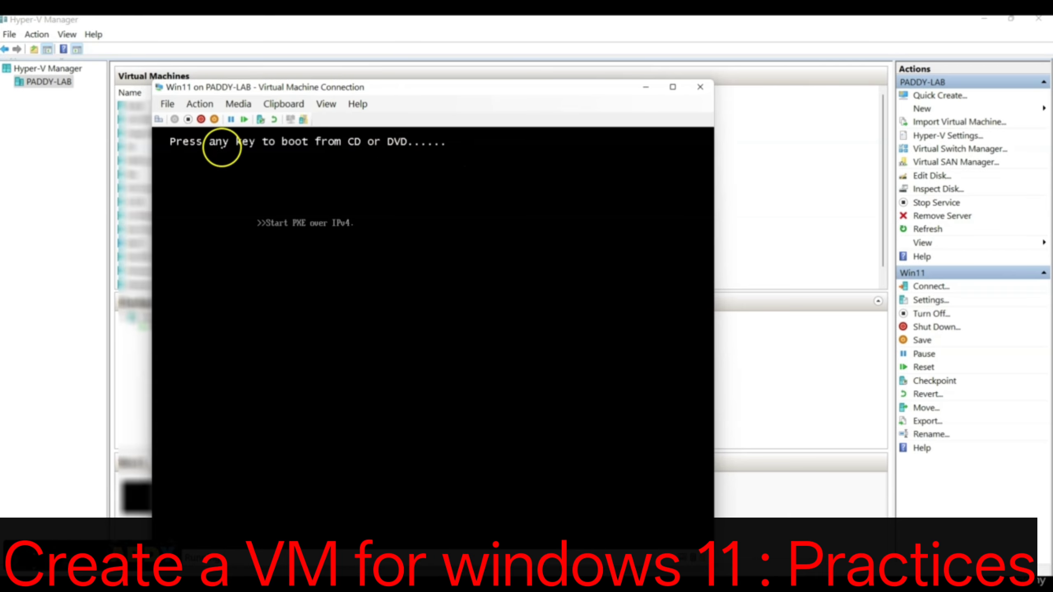
click(238, 104)
mouse_move(252, 121)
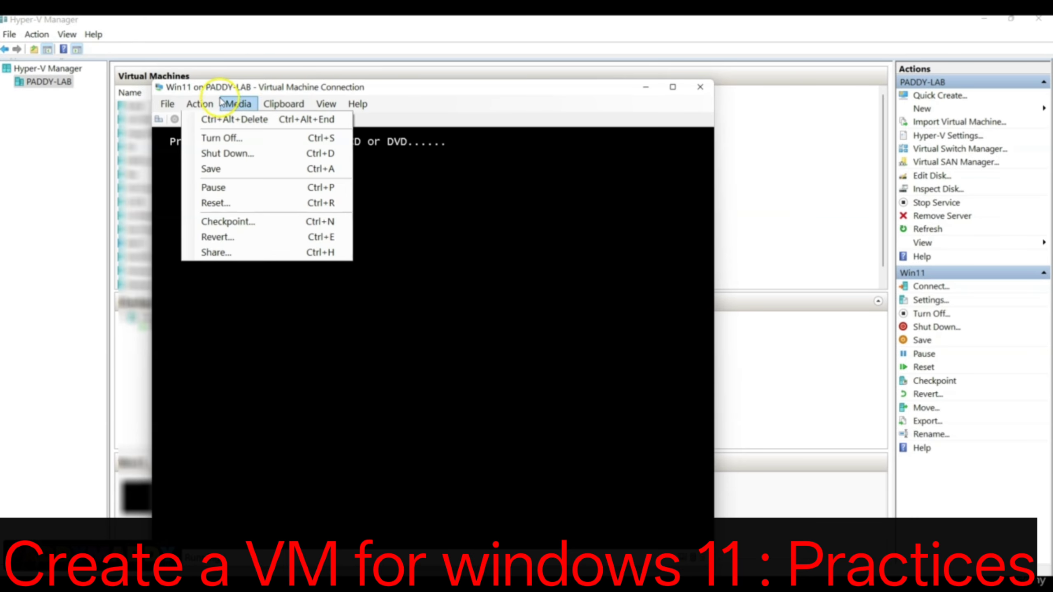
mouse_move(167, 104)
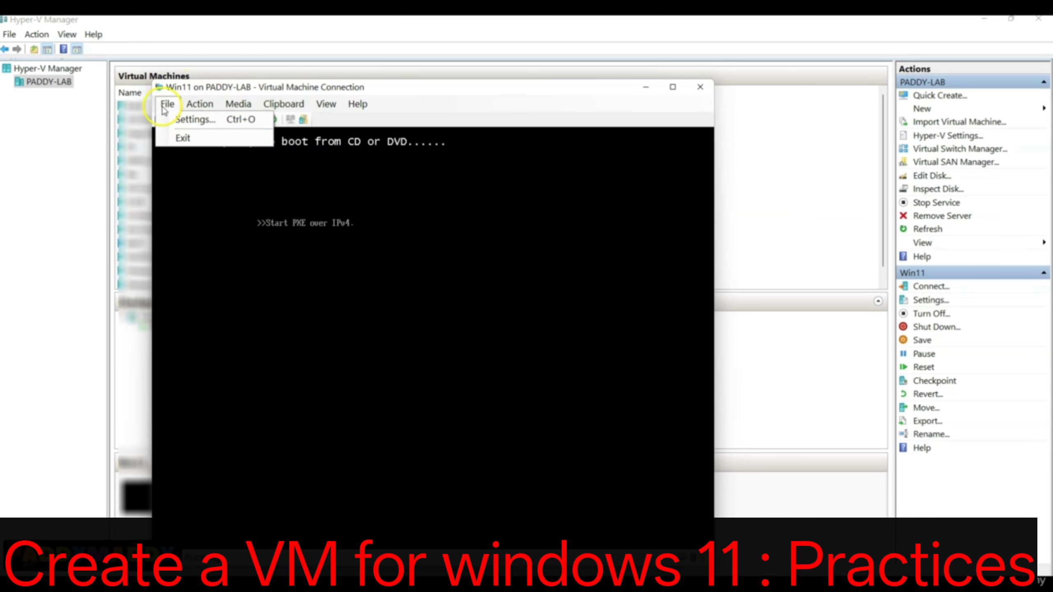
click(211, 91)
click(158, 121)
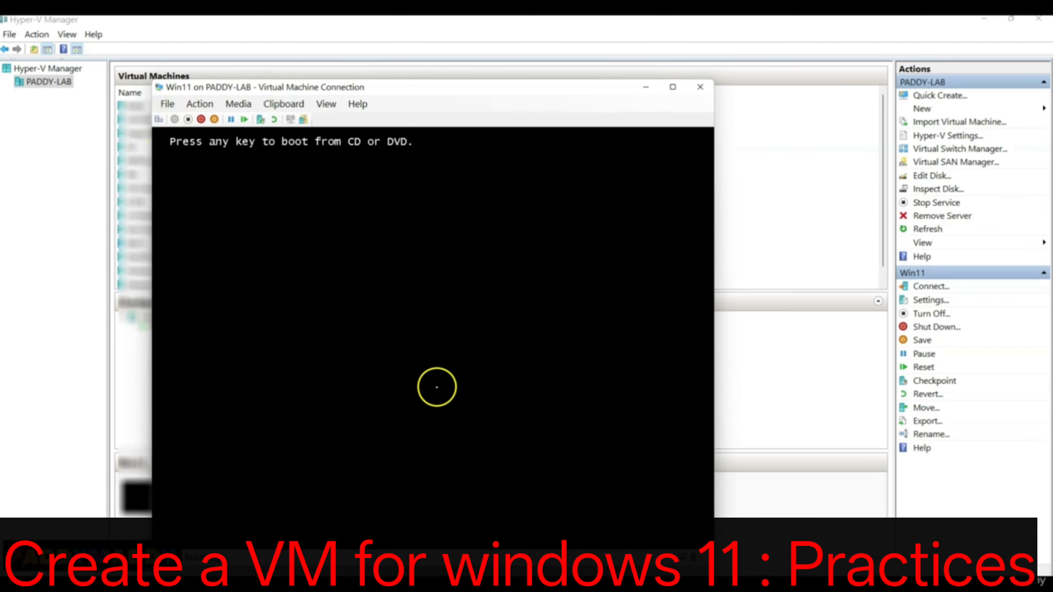